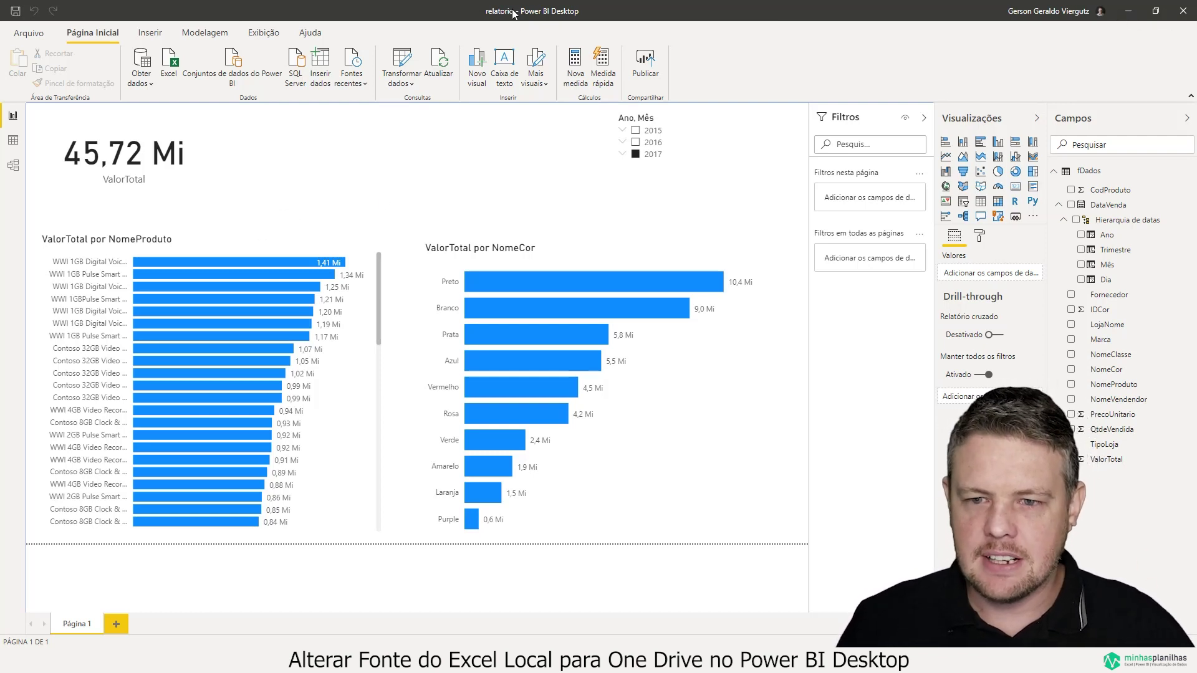
# Review the Power BI report's current data source settings, then close them
pyautogui.click(1128, 10)
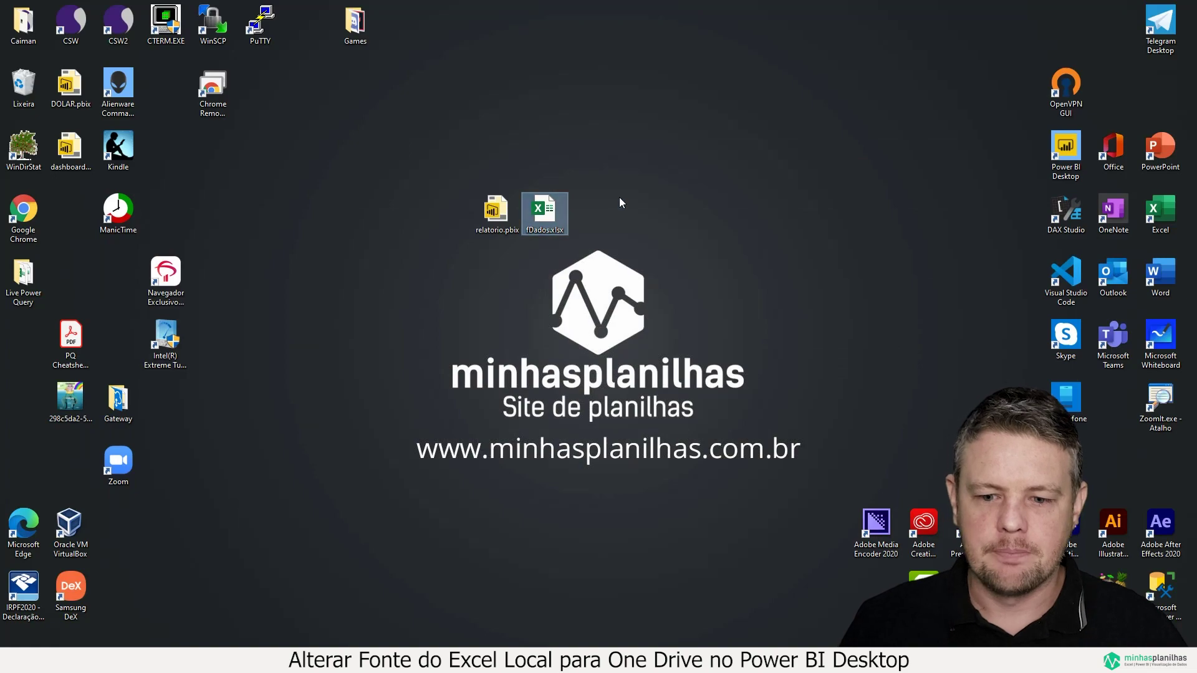
pyautogui.press('Return')
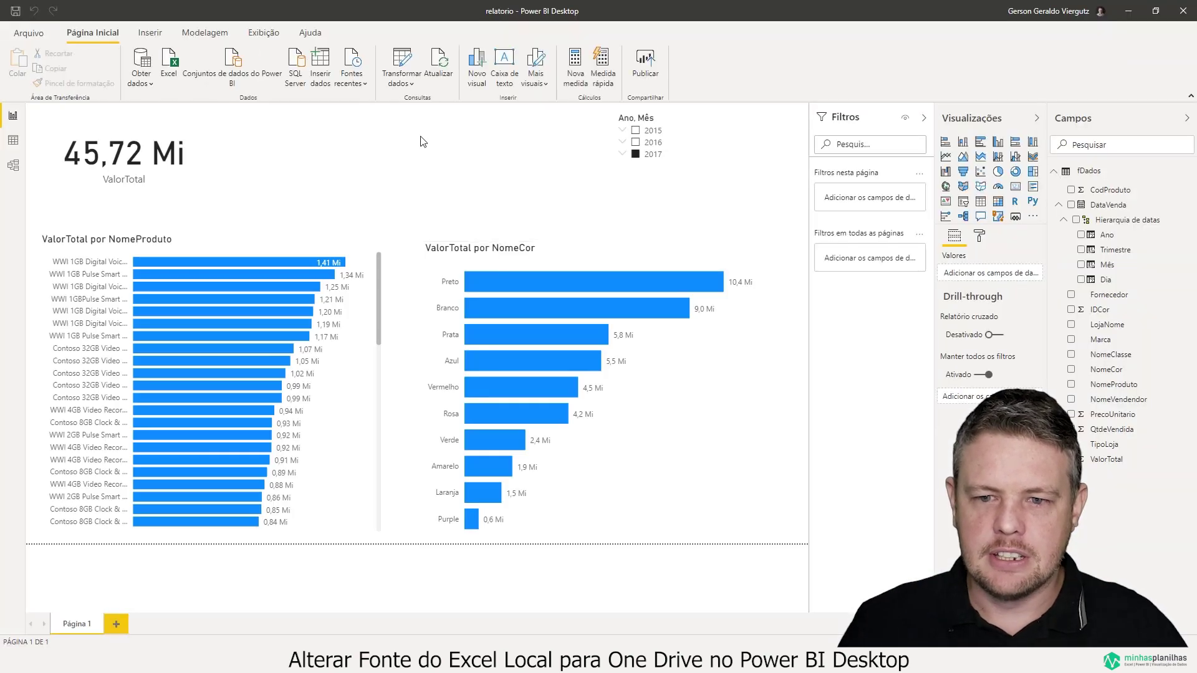
pyautogui.click(410, 87)
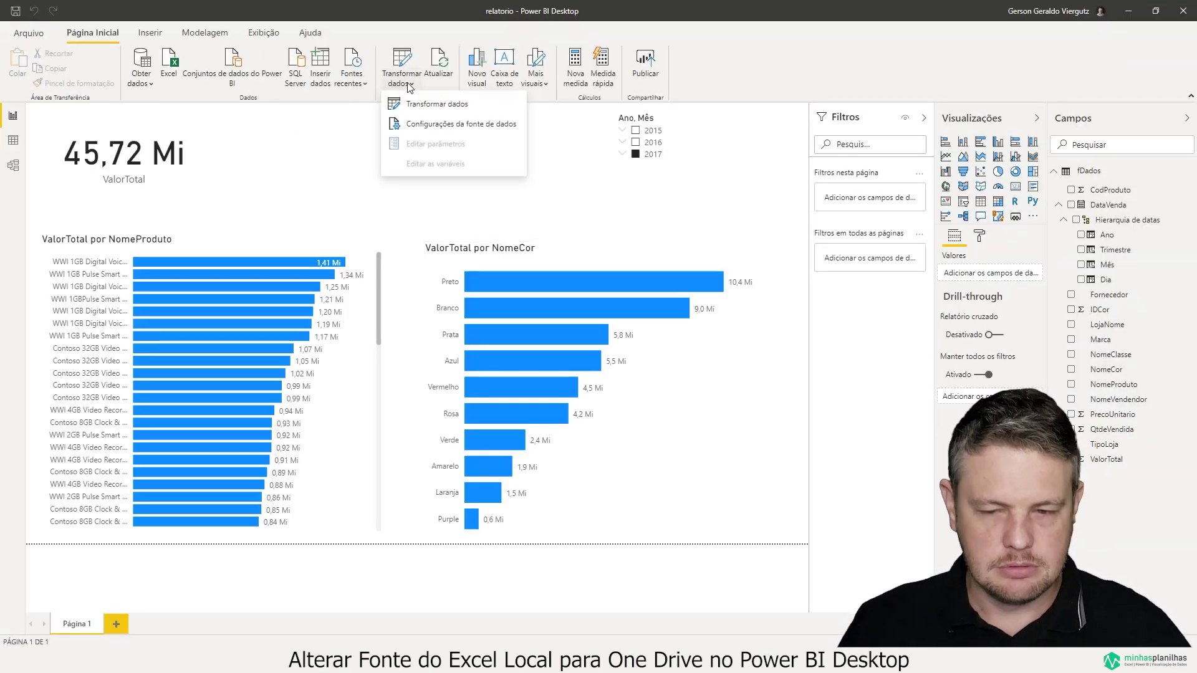
pyautogui.click(456, 125)
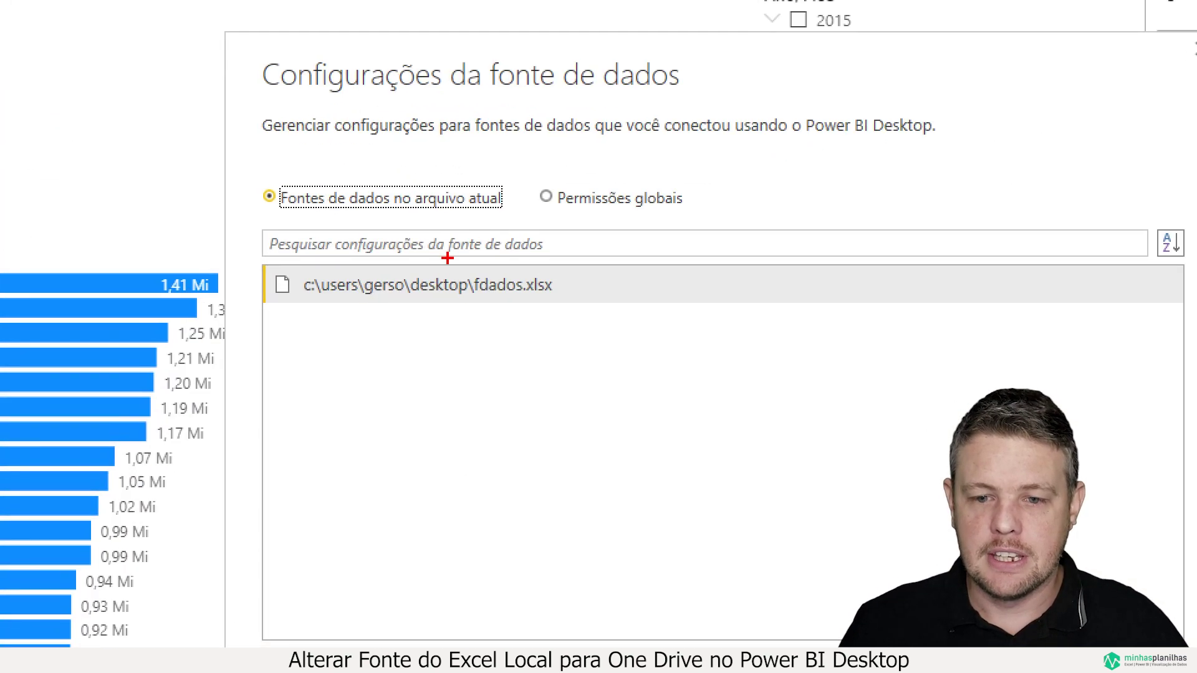
pyautogui.moveTo(259, 265); pyautogui.dragTo(582, 307)
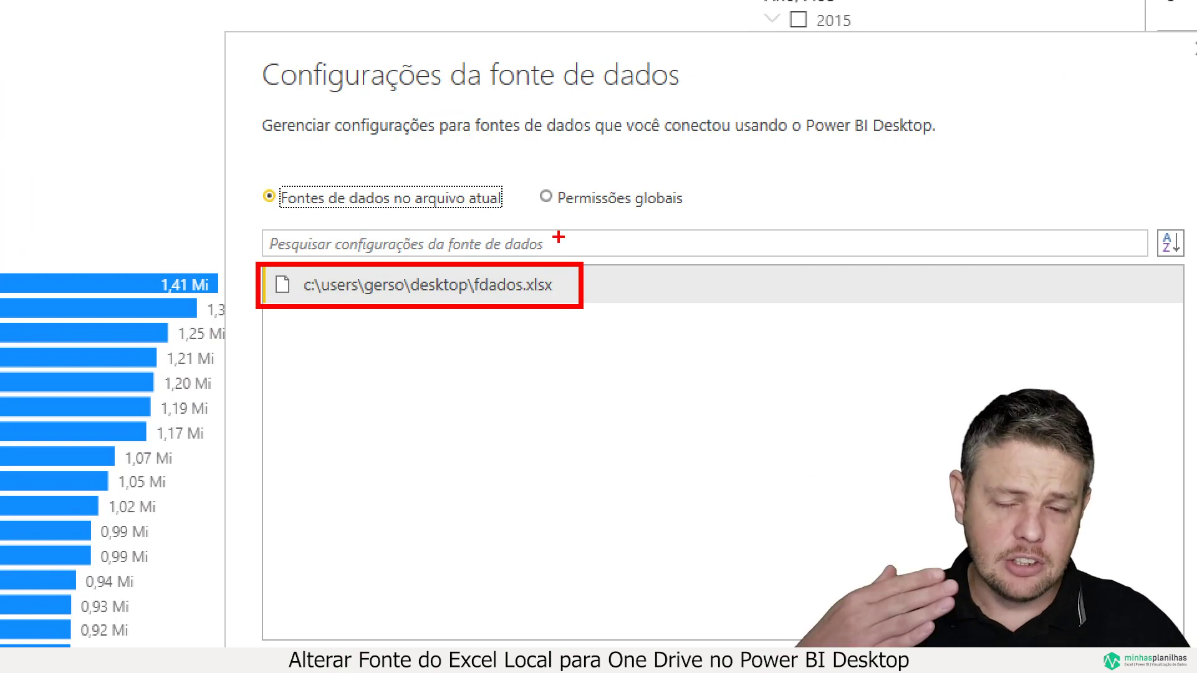
pyautogui.press('Escape')
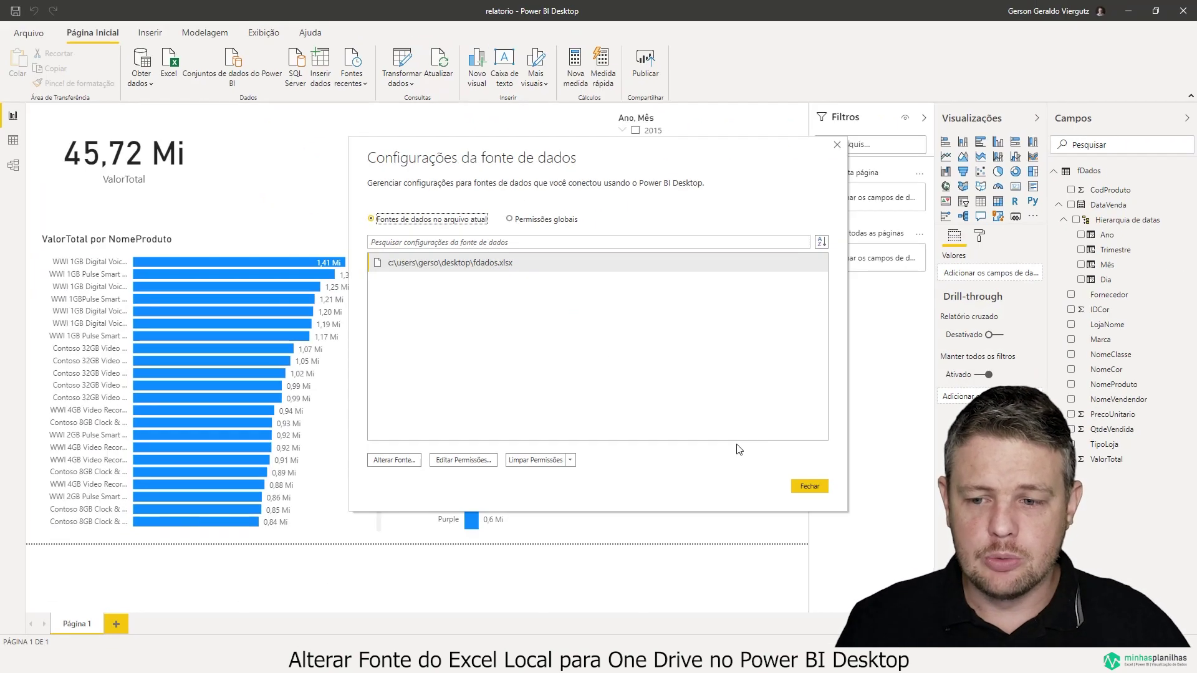
pyautogui.click(801, 488)
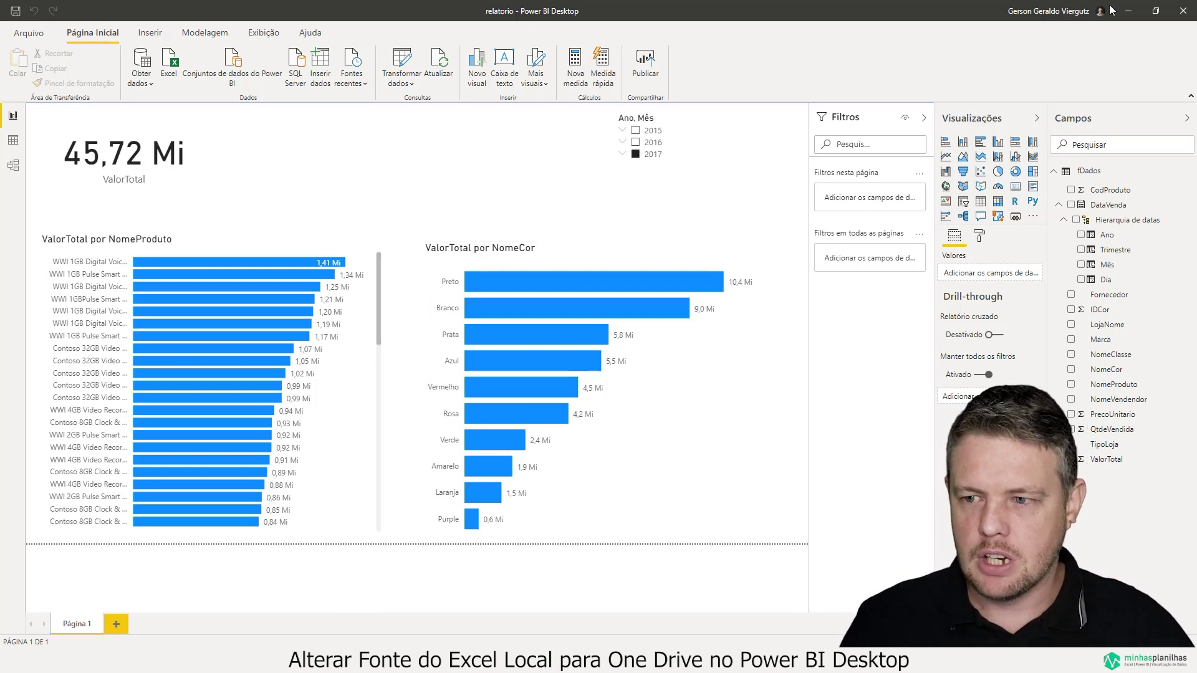
# Open fDados.xlsx in Excel and start saving it to OneDrive - Minhas Planilhas
pyautogui.click(1129, 11)
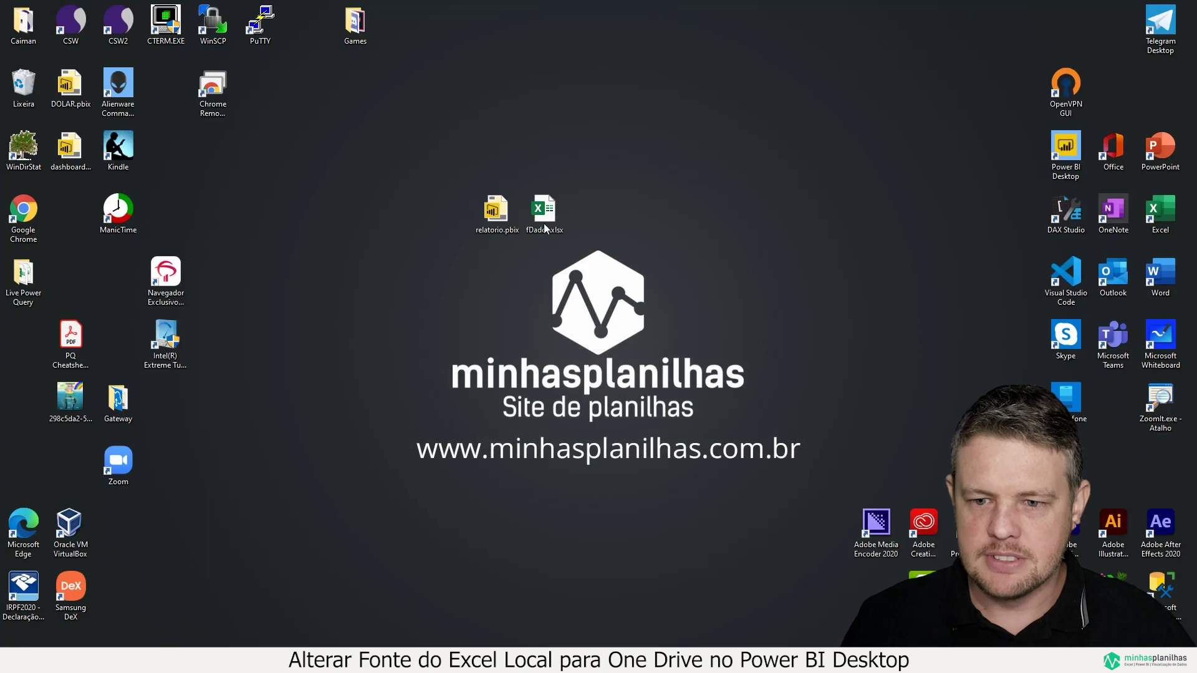
pyautogui.doubleClick(559, 218)
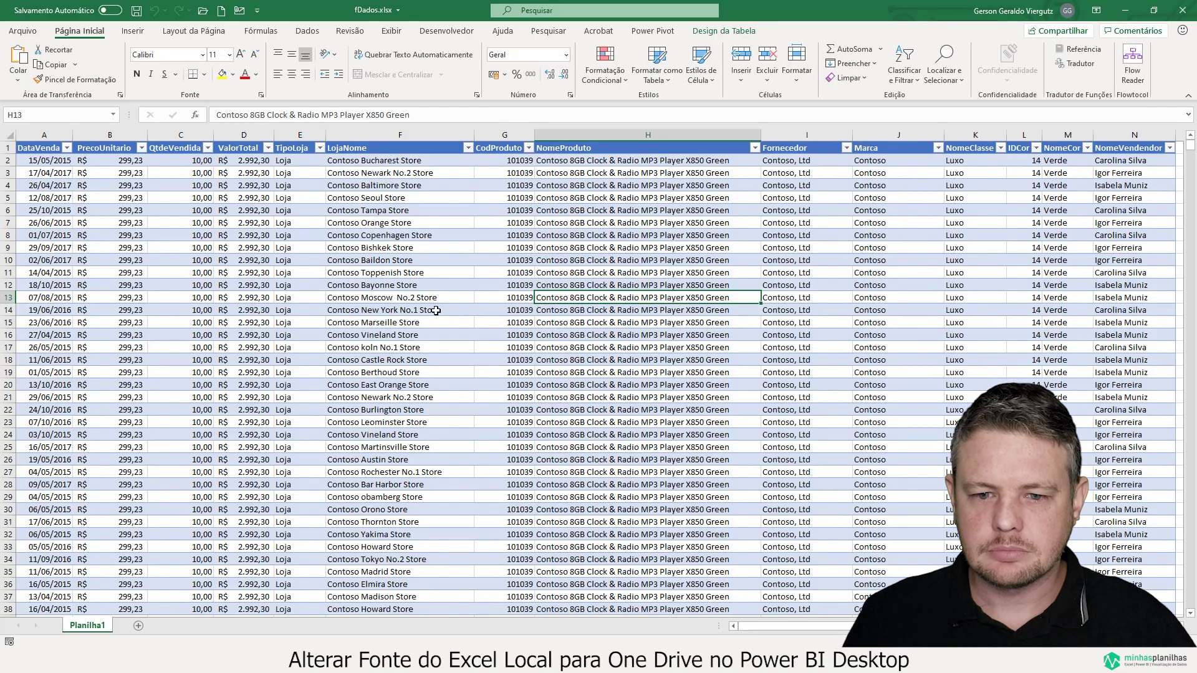
pyautogui.click(383, 272)
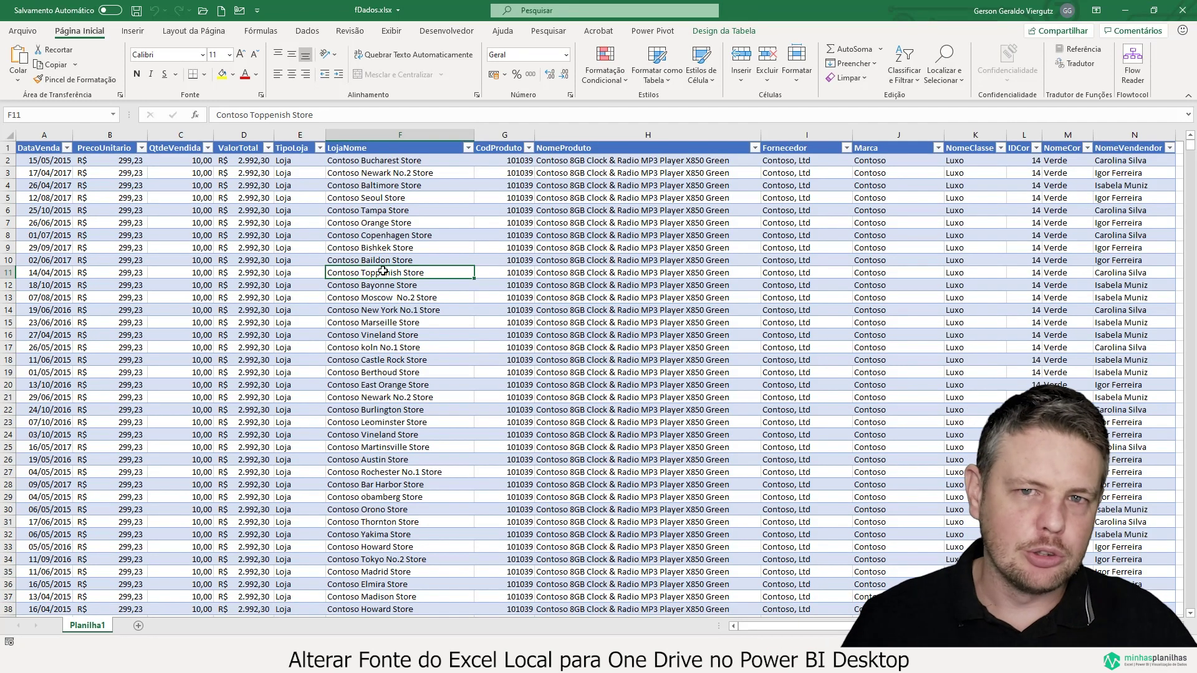
pyautogui.press('F12')
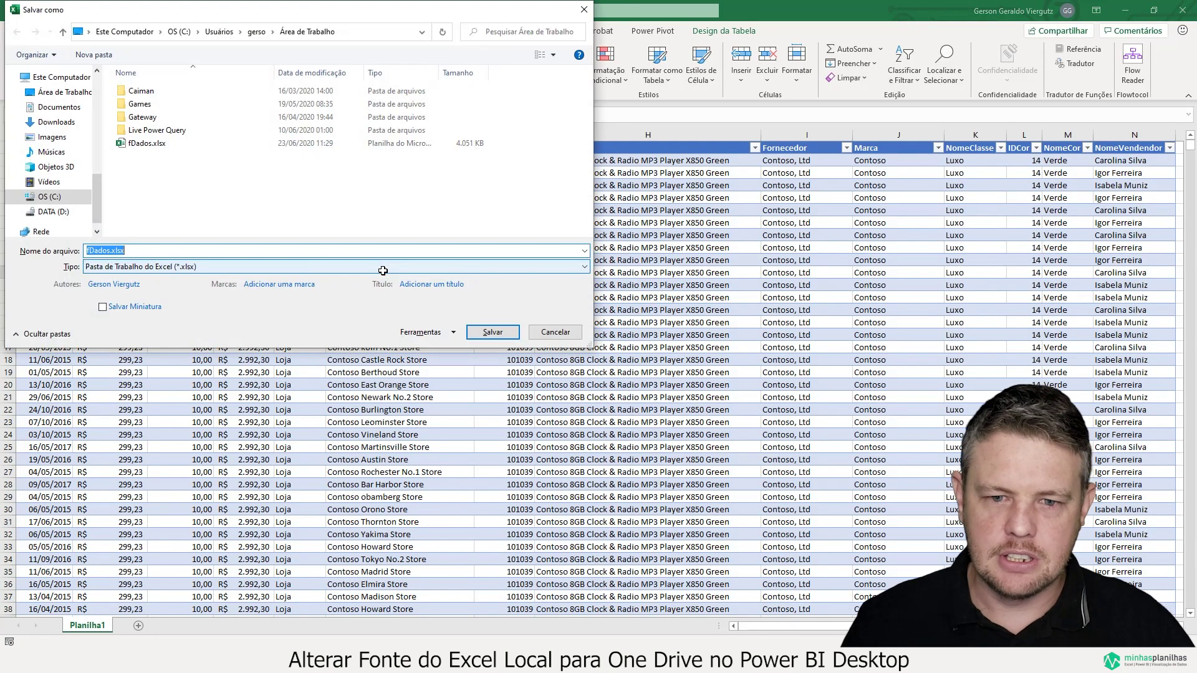
pyautogui.moveTo(97, 198); pyautogui.dragTo(107, 126)
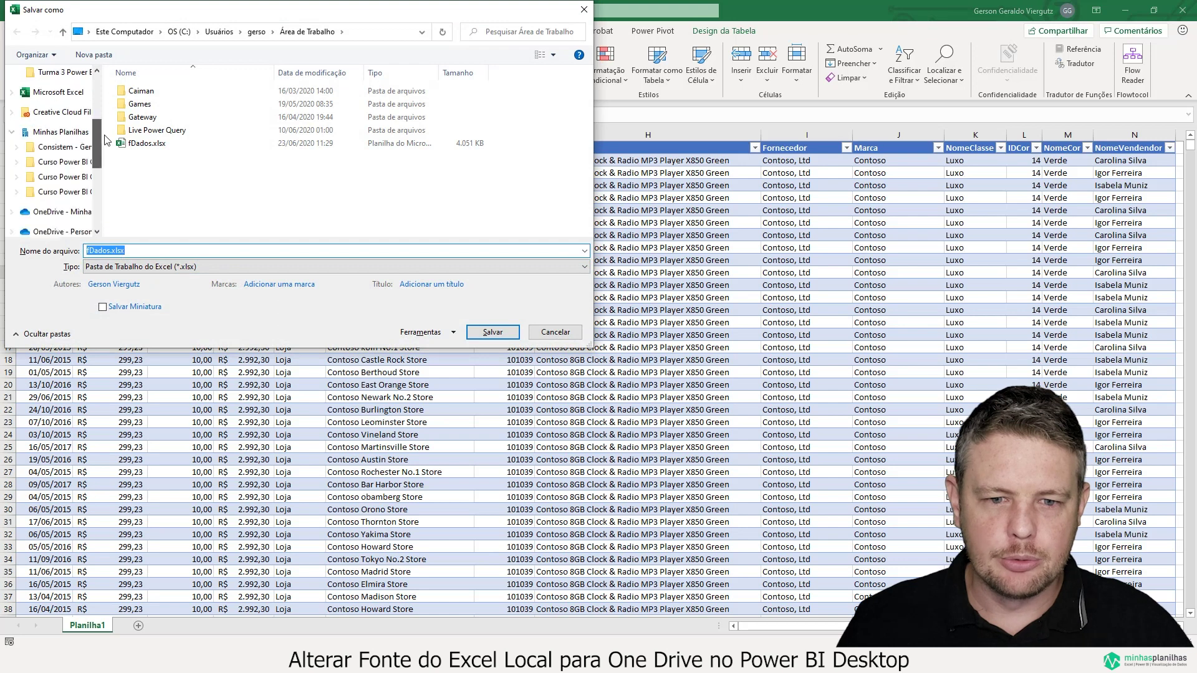
pyautogui.scroll(2, 56, 156)
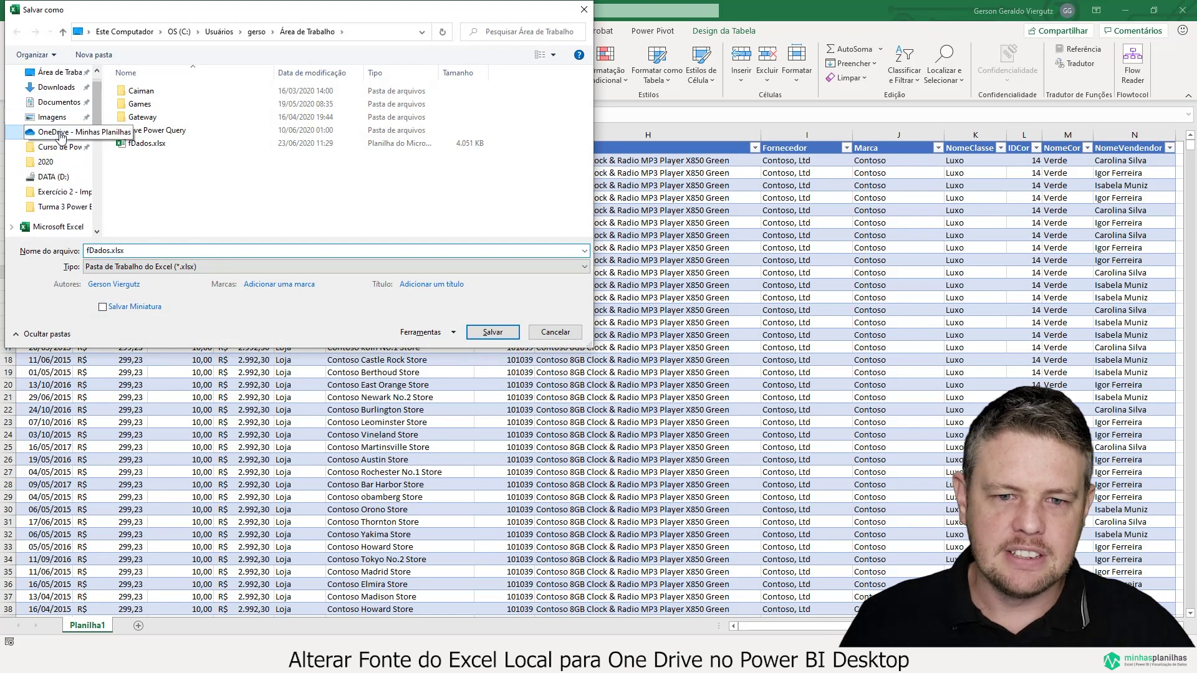
pyautogui.click(53, 132)
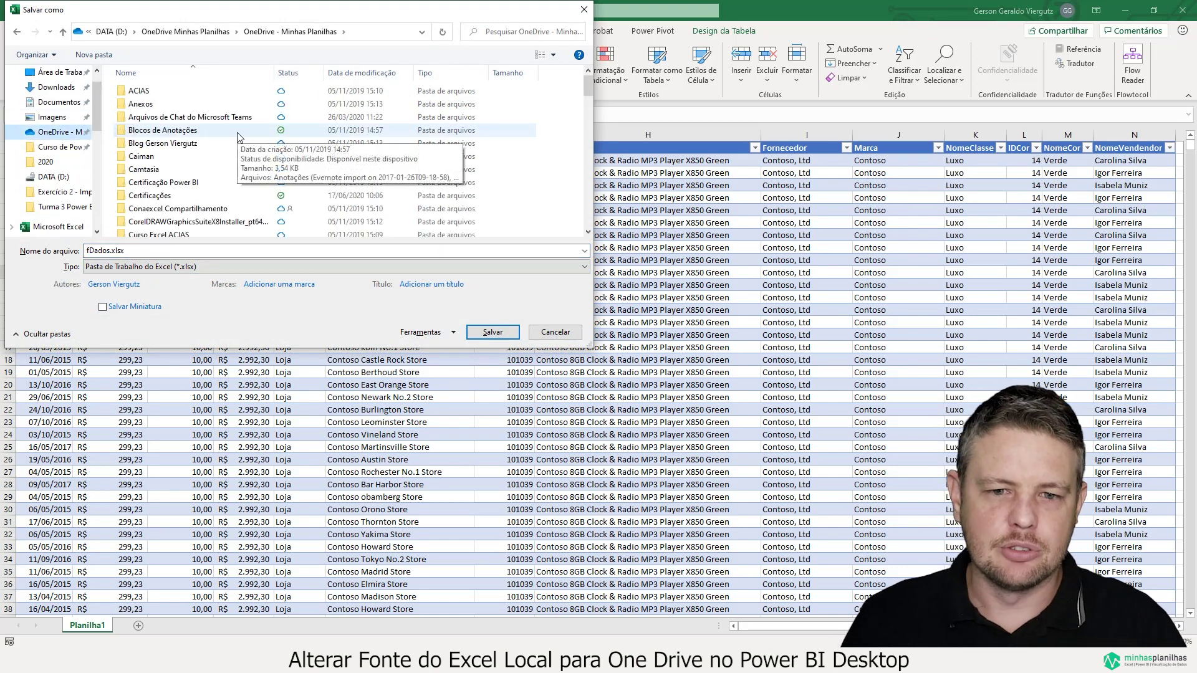
# Cancel, then check OneDrive - Minhas Planilhas on the File > Save As page
pyautogui.click(555, 331)
pyautogui.click(22, 31)
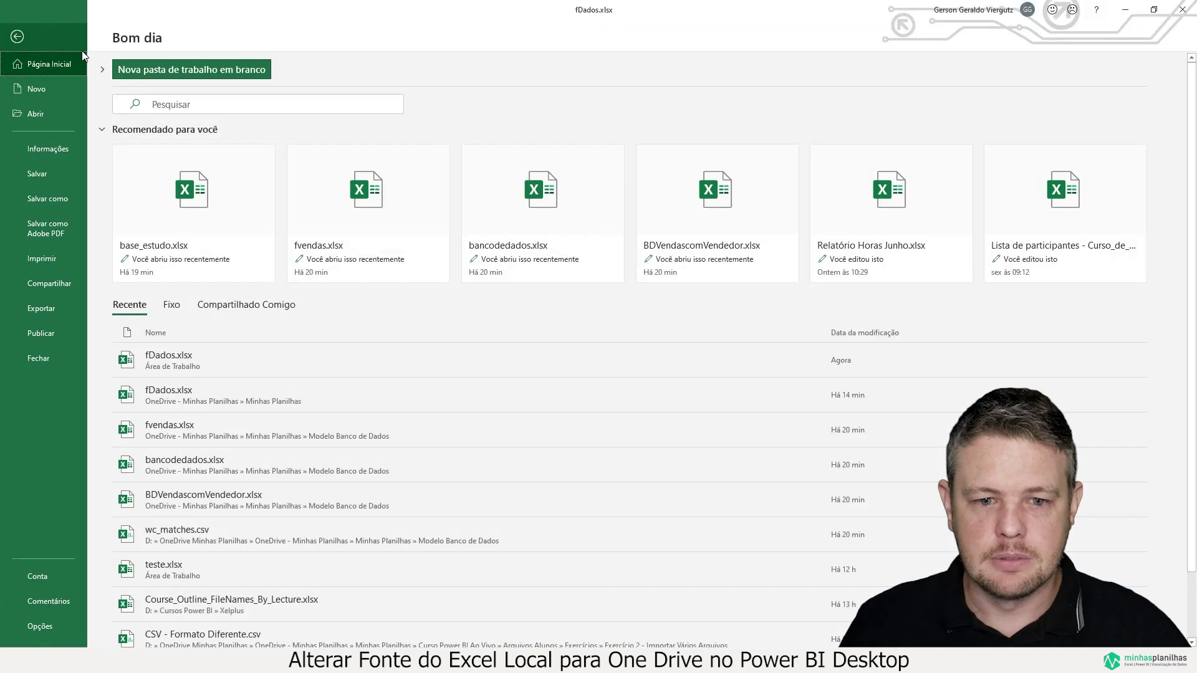
pyautogui.click(46, 192)
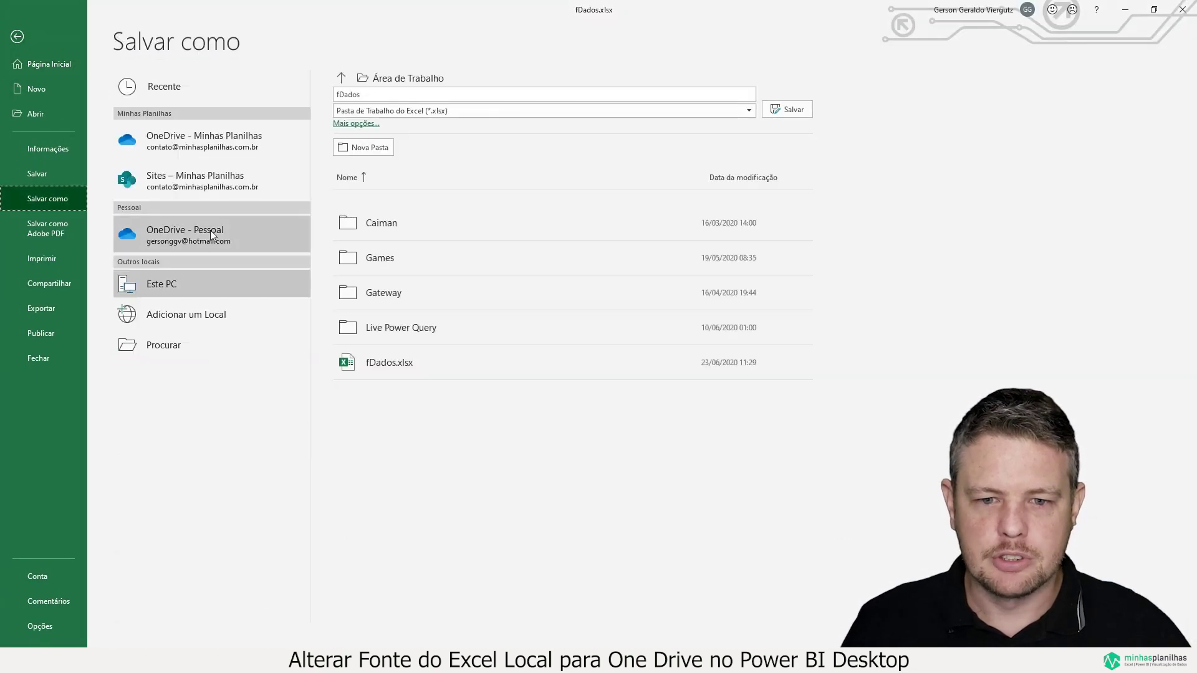
pyautogui.click(195, 136)
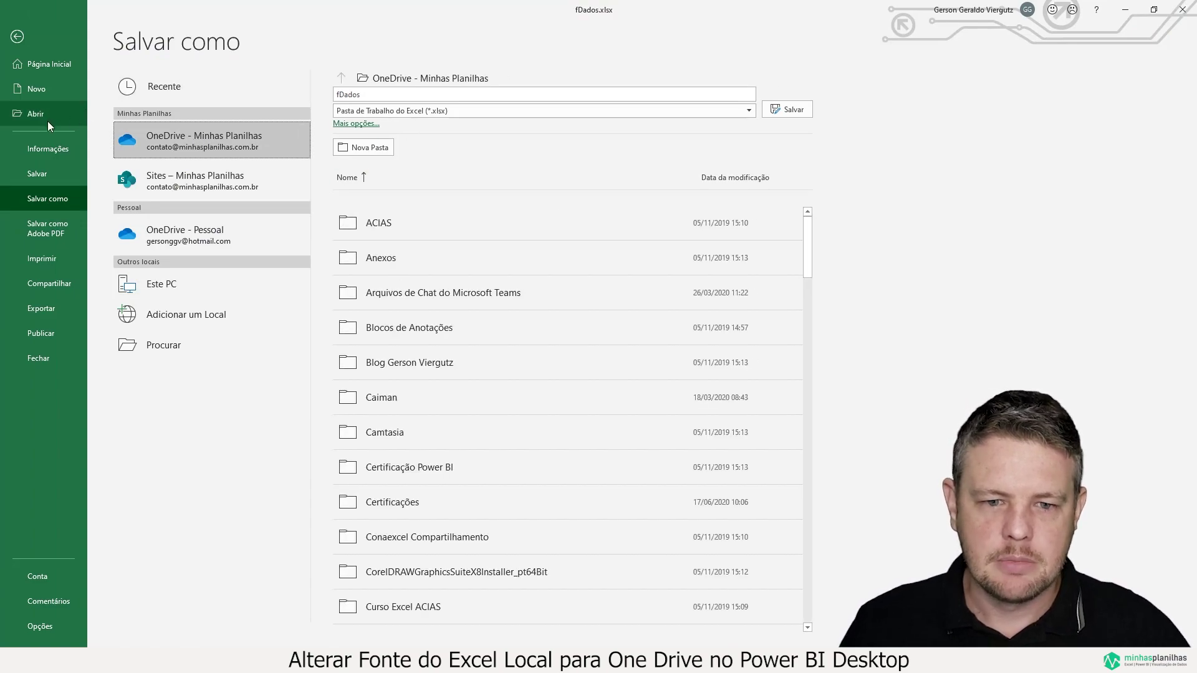
pyautogui.press('Escape')
# Reopen Save As and browse into the OneDrive Minhas Planilhas folder
pyautogui.press('F12')
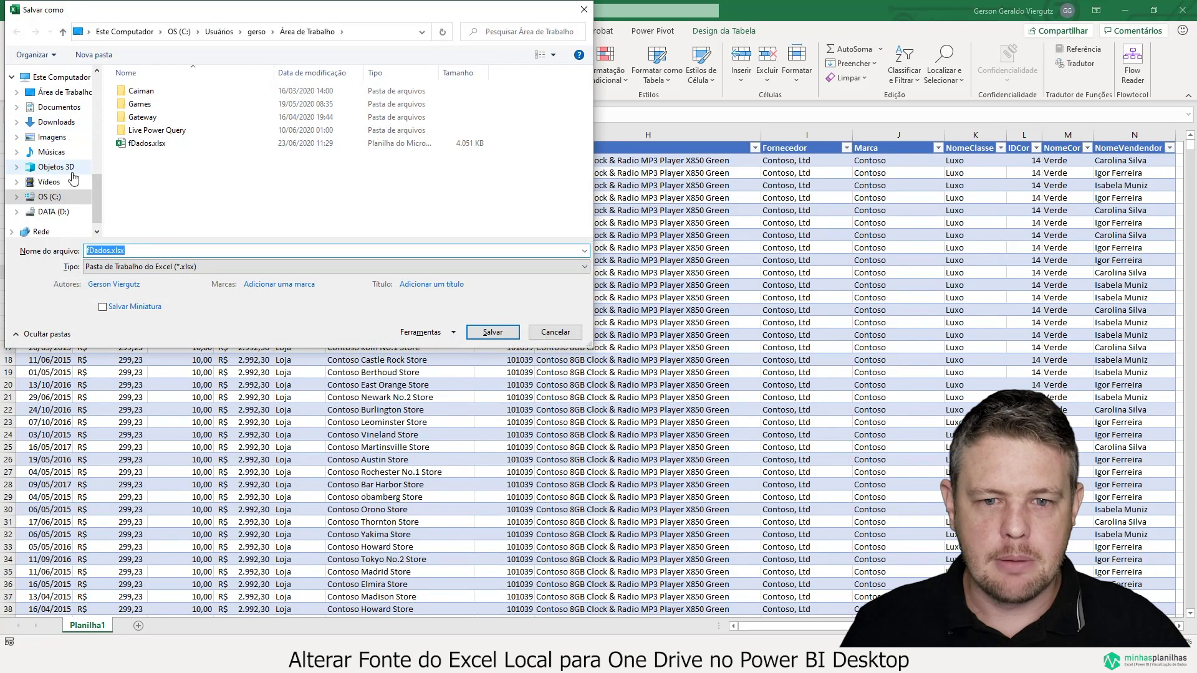
pyautogui.moveTo(97, 203); pyautogui.dragTo(109, 128)
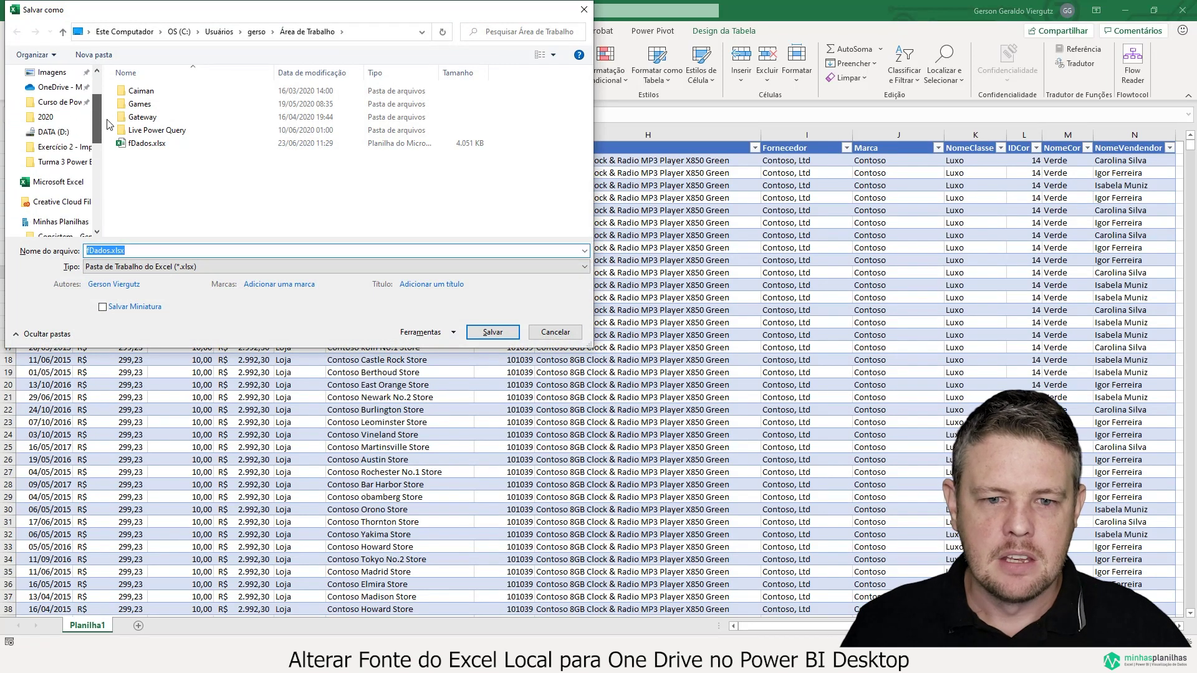
pyautogui.scroll(1, 56, 118)
pyautogui.click(53, 117)
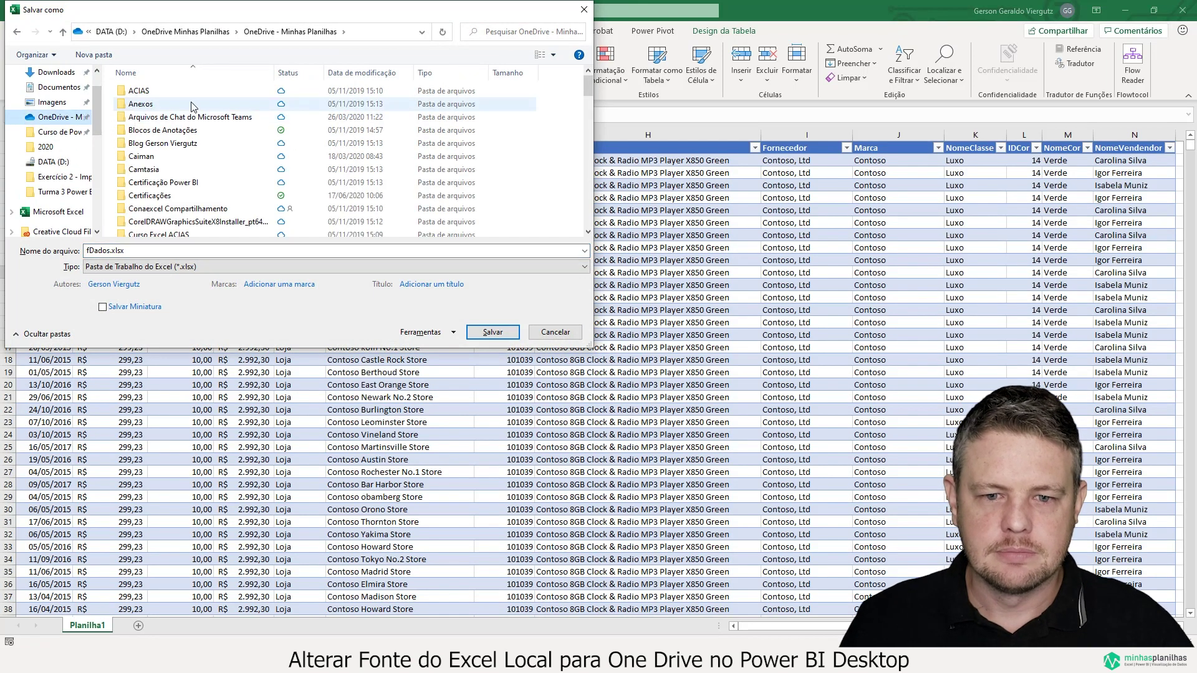
pyautogui.scroll(-3, 192, 106)
pyautogui.scroll(-2, 187, 156)
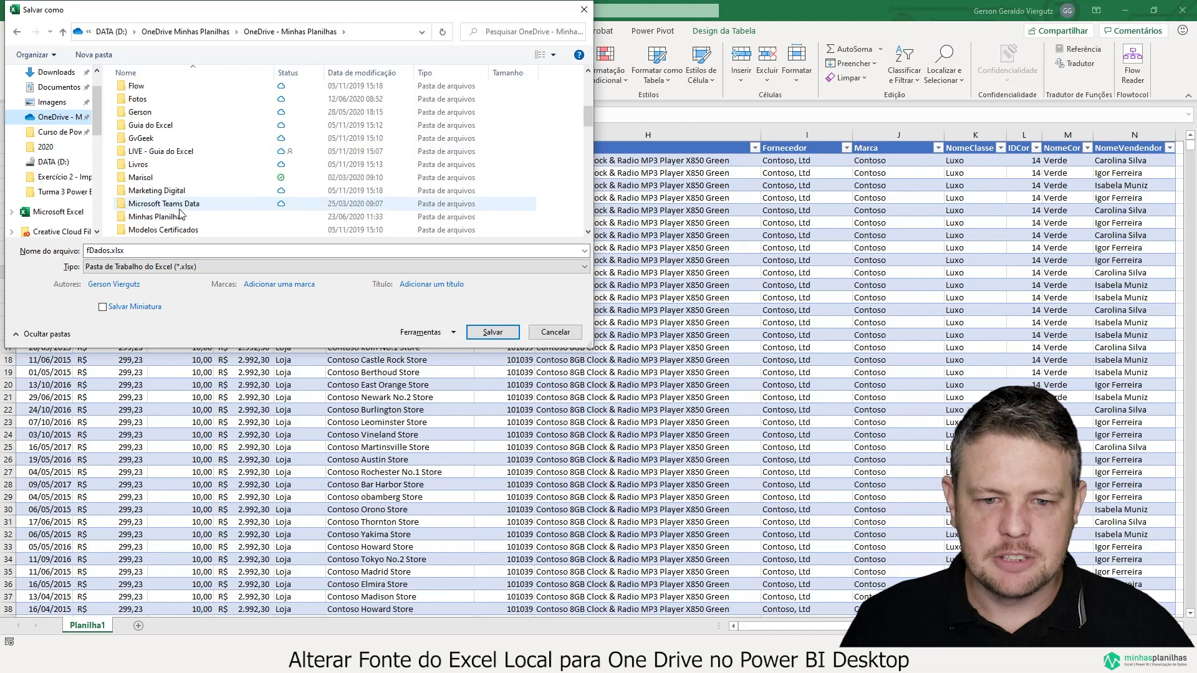
pyautogui.doubleClick(181, 214)
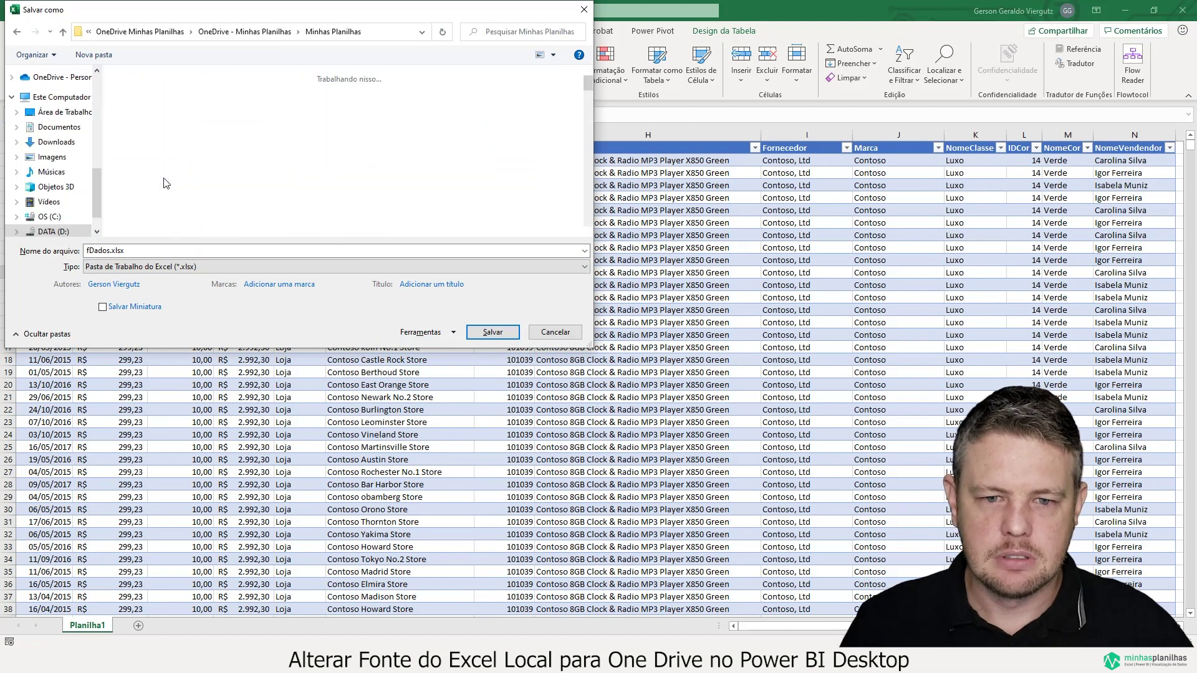
pyautogui.click(101, 60)
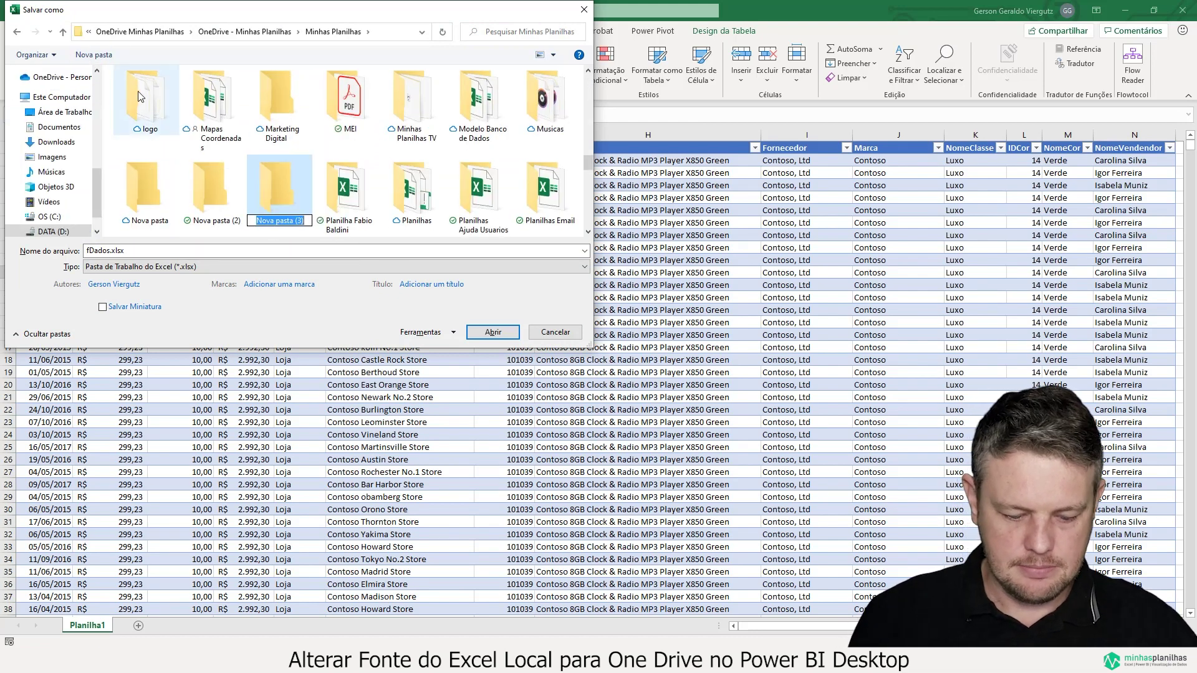
pyautogui.write('Da')
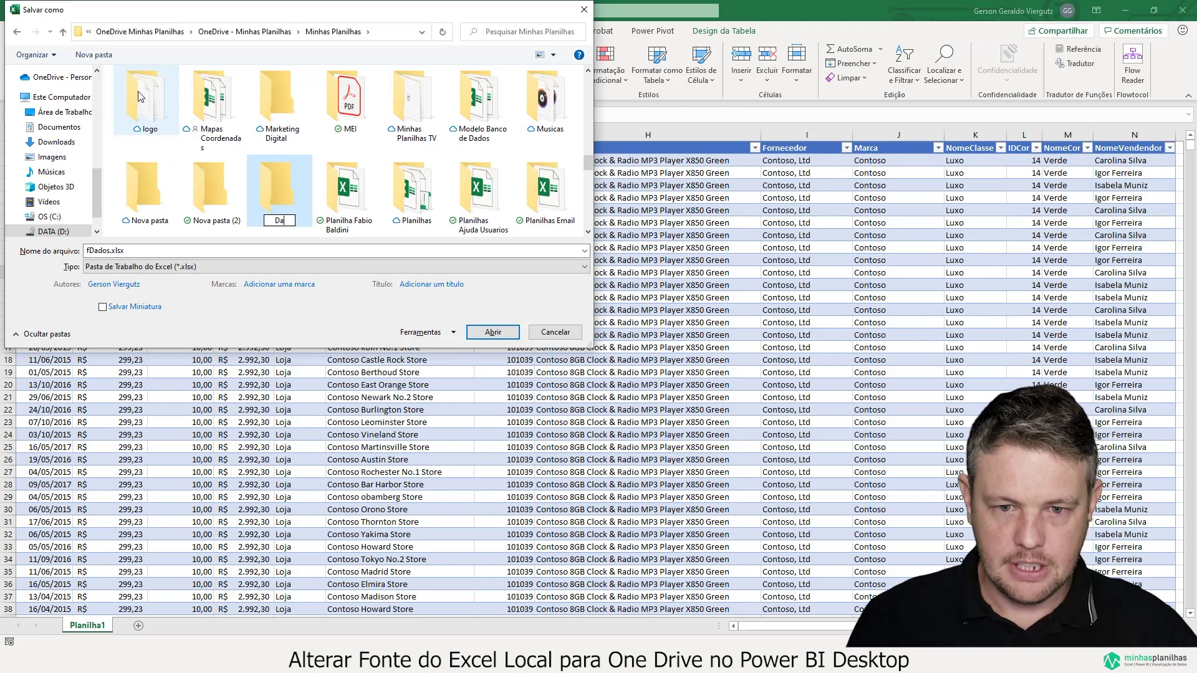
pyautogui.press('Return')
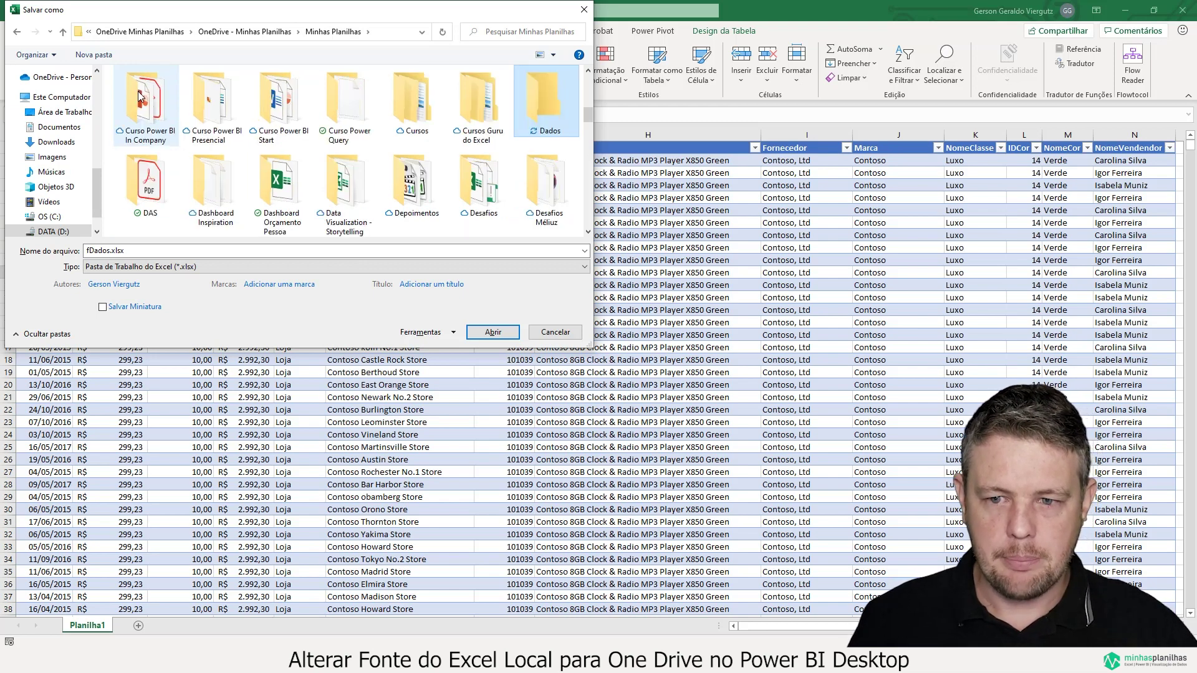
pyautogui.press('Return')
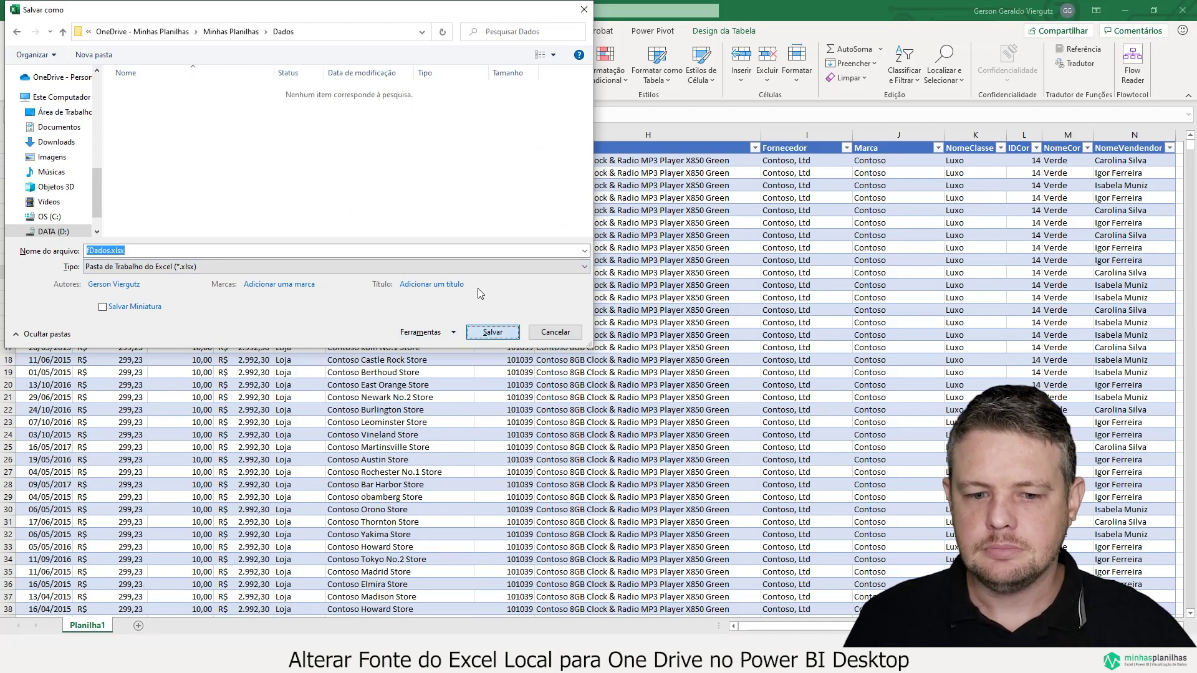
pyautogui.click(498, 332)
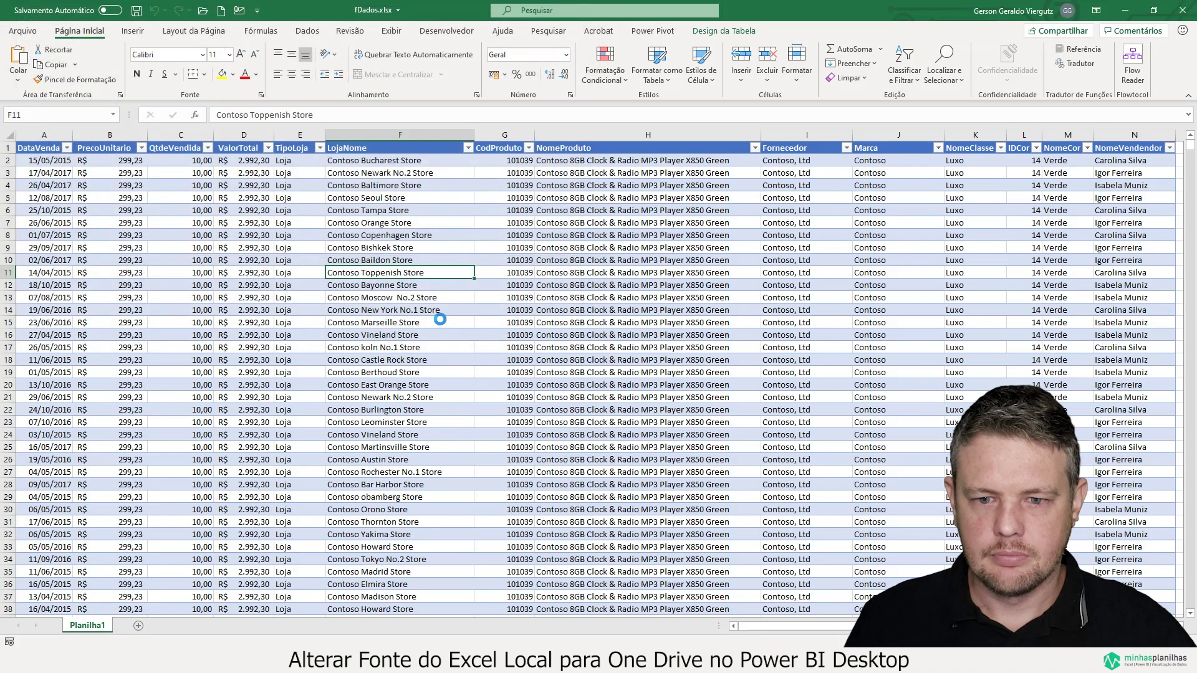
pyautogui.click(449, 321)
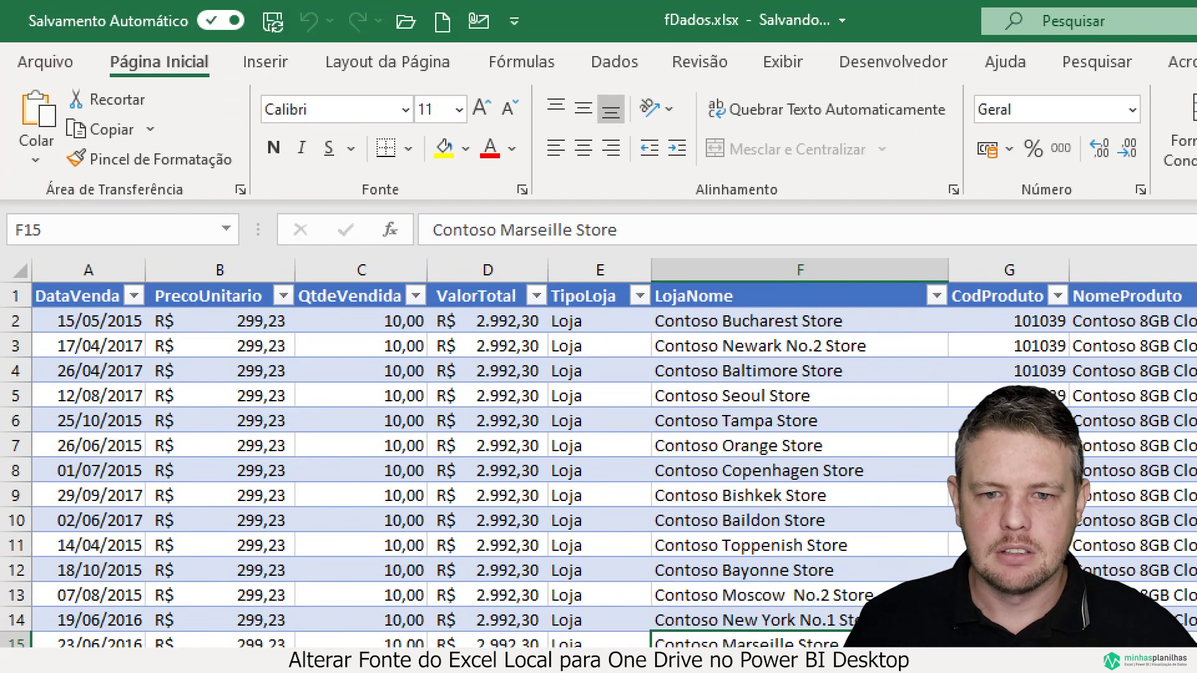
# Switch on Salvamento Automático for the fDados workbook
pyautogui.moveTo(18, 7); pyautogui.dragTo(253, 44)
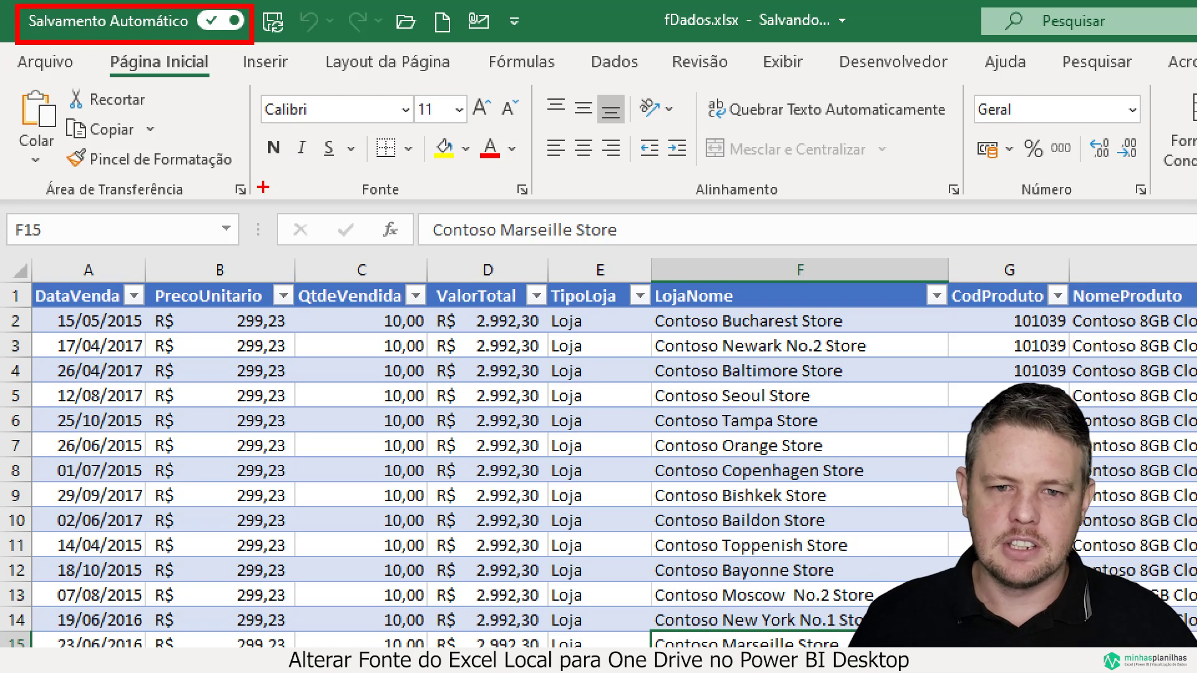
pyautogui.press('Escape')
pyautogui.click(384, 272)
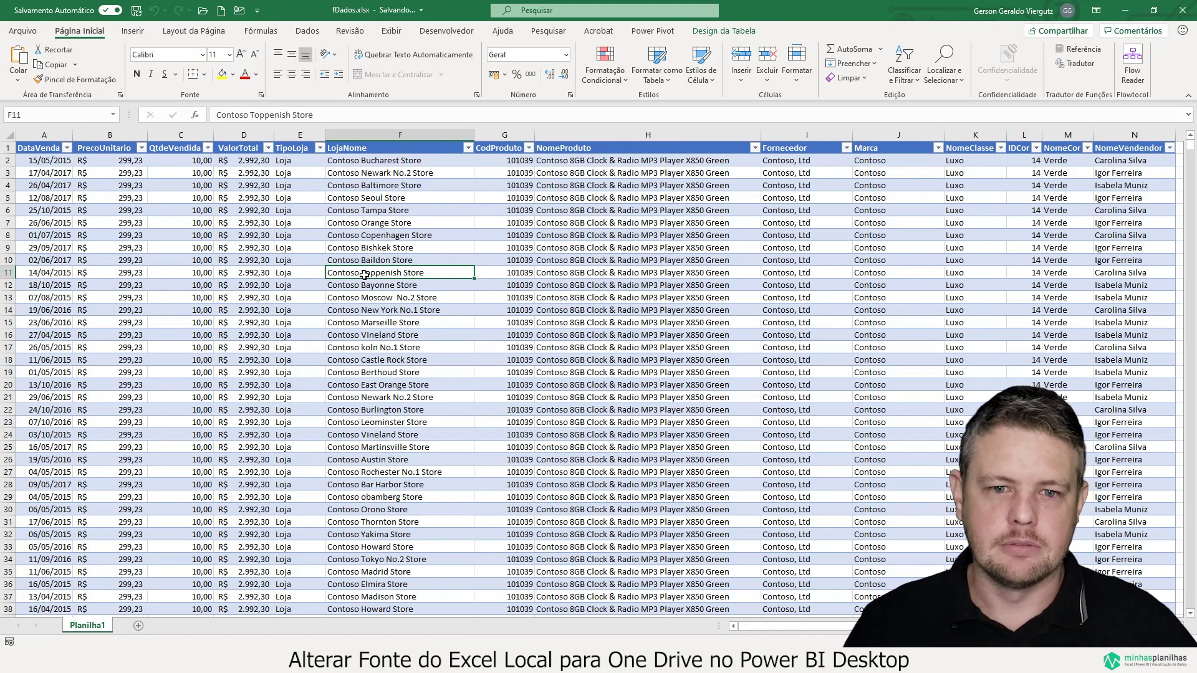
# Show fDados's Info page with all properties and view its OneDrive Dados folder in Edge
pyautogui.click(29, 33)
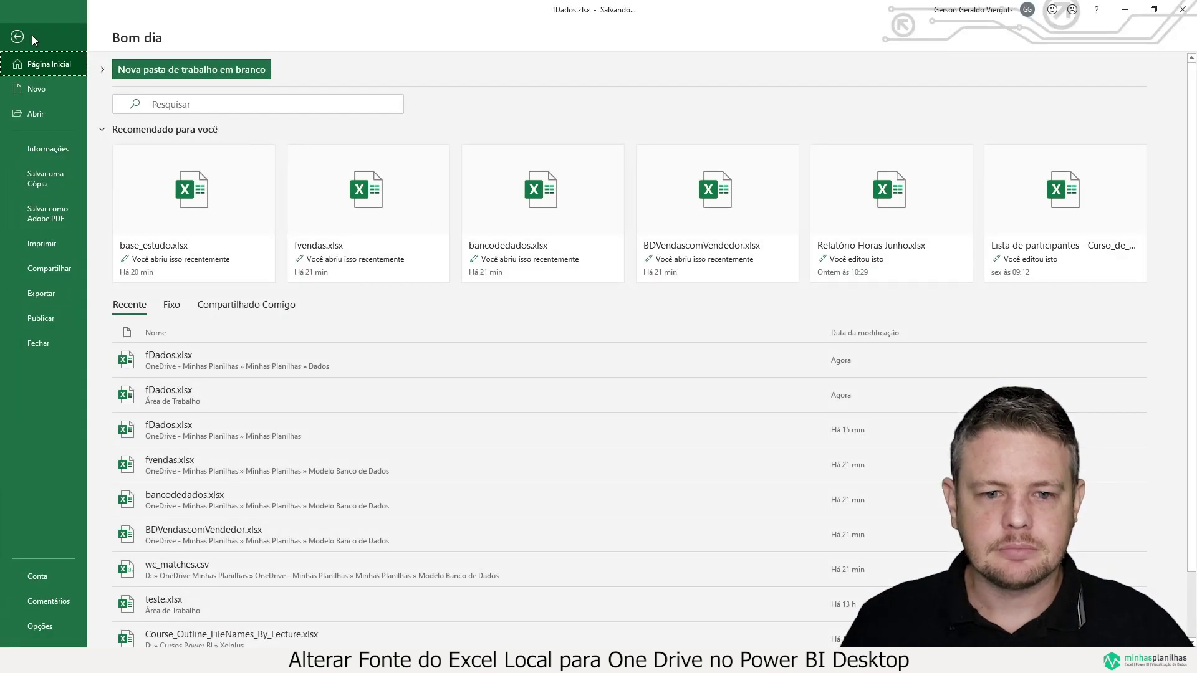
pyautogui.click(39, 151)
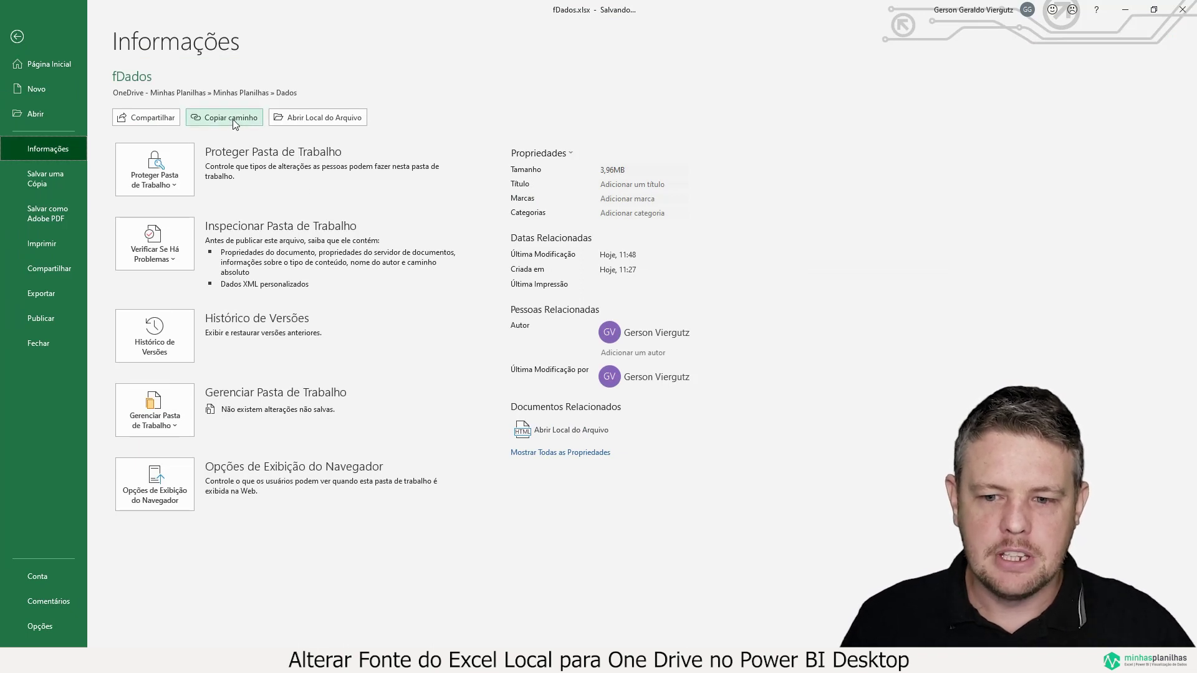
pyautogui.click(574, 455)
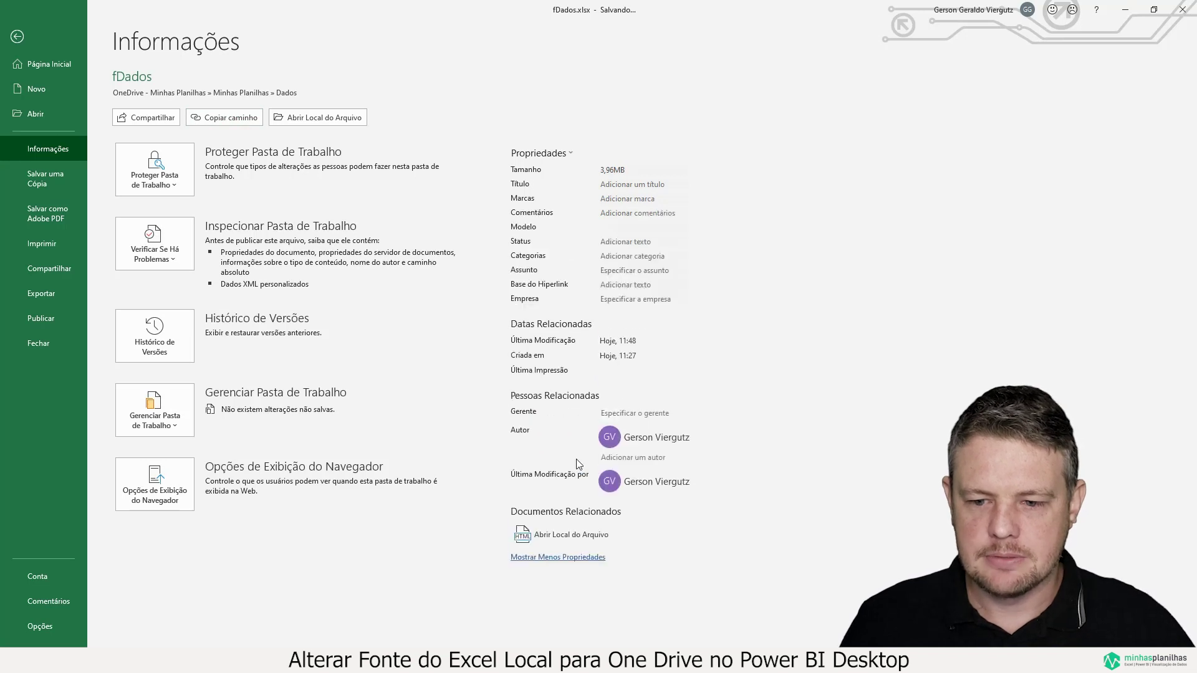
pyautogui.click(566, 536)
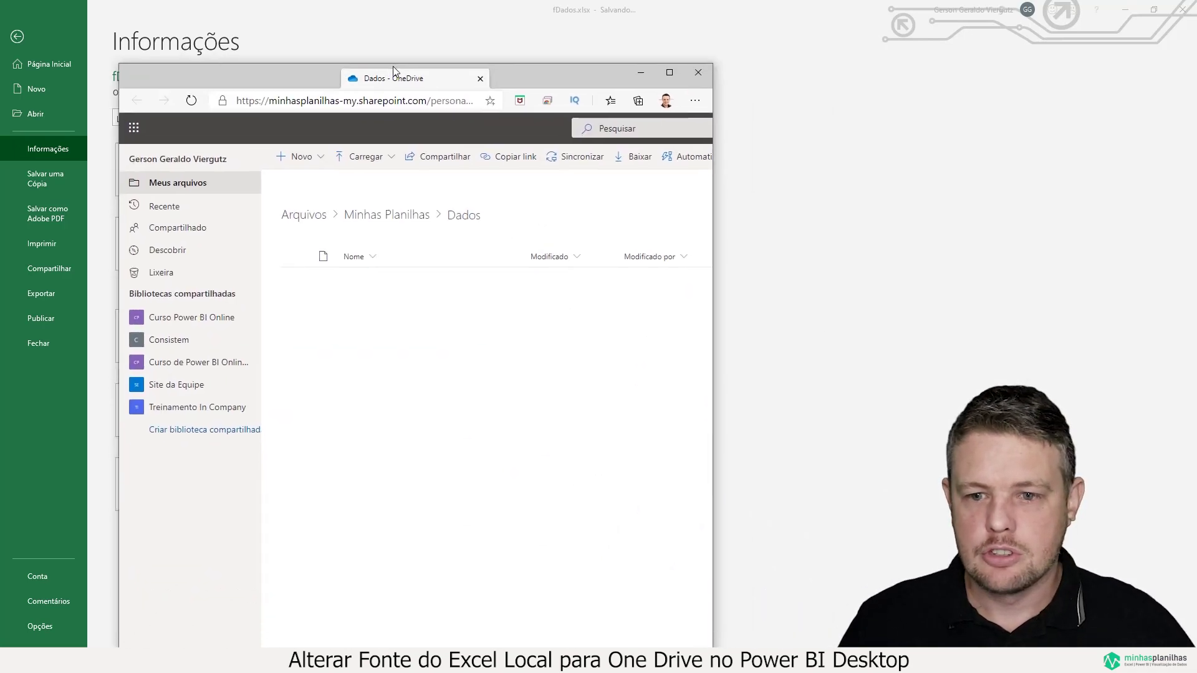
pyautogui.doubleClick(393, 66)
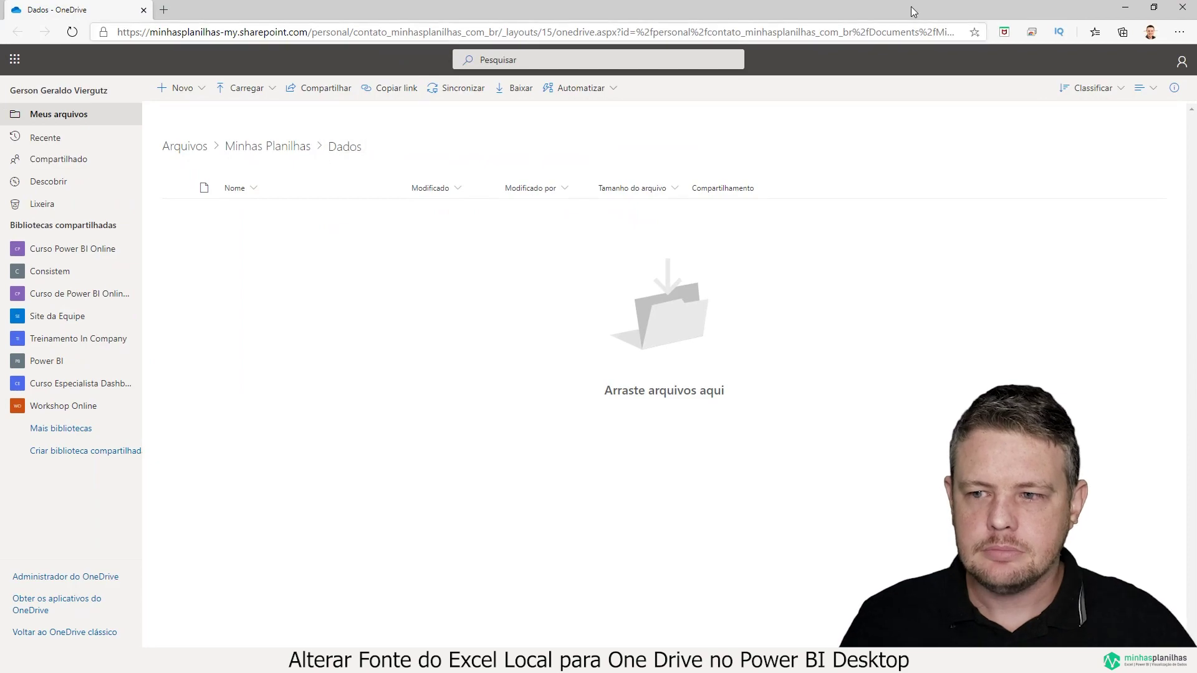
pyautogui.click(1192, 8)
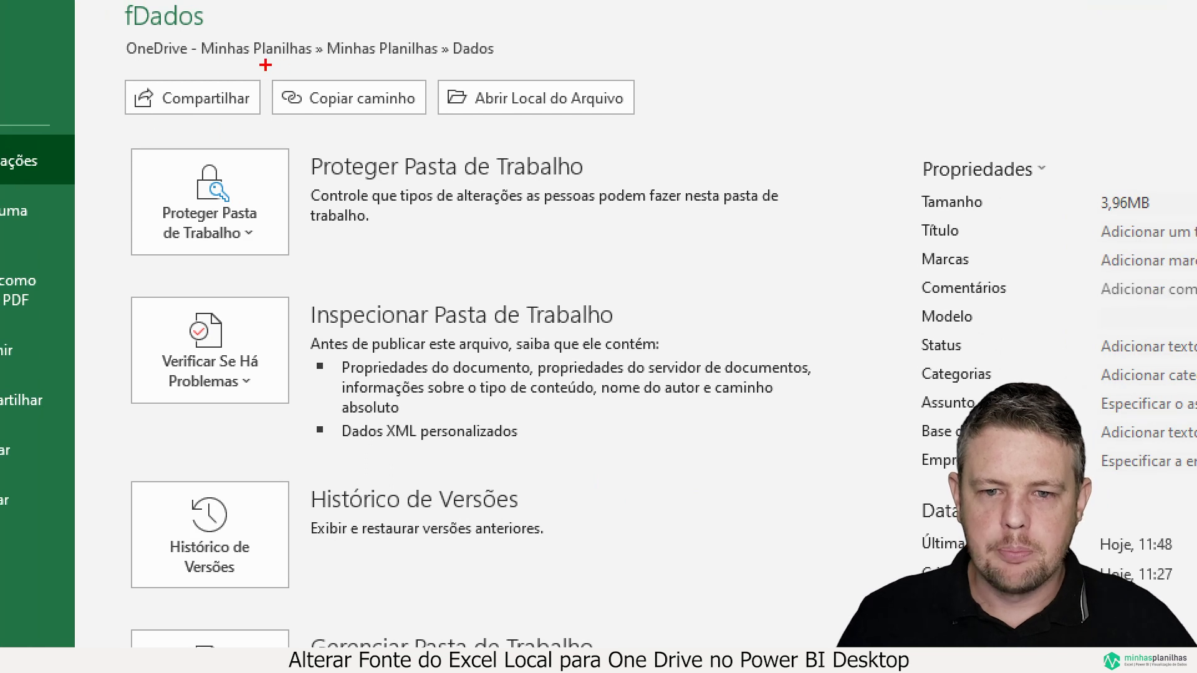
# Copy the fDados OneDrive path and switch back to the Power BI report
pyautogui.moveTo(265, 65); pyautogui.dragTo(435, 123)
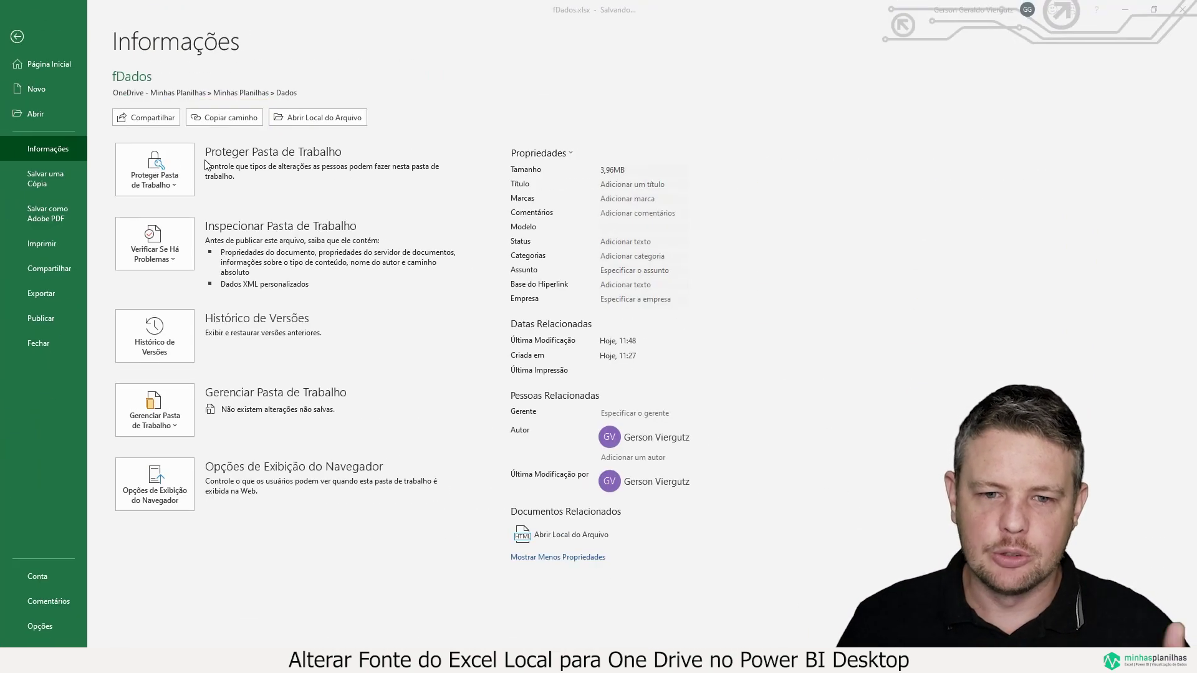
pyautogui.click(218, 117)
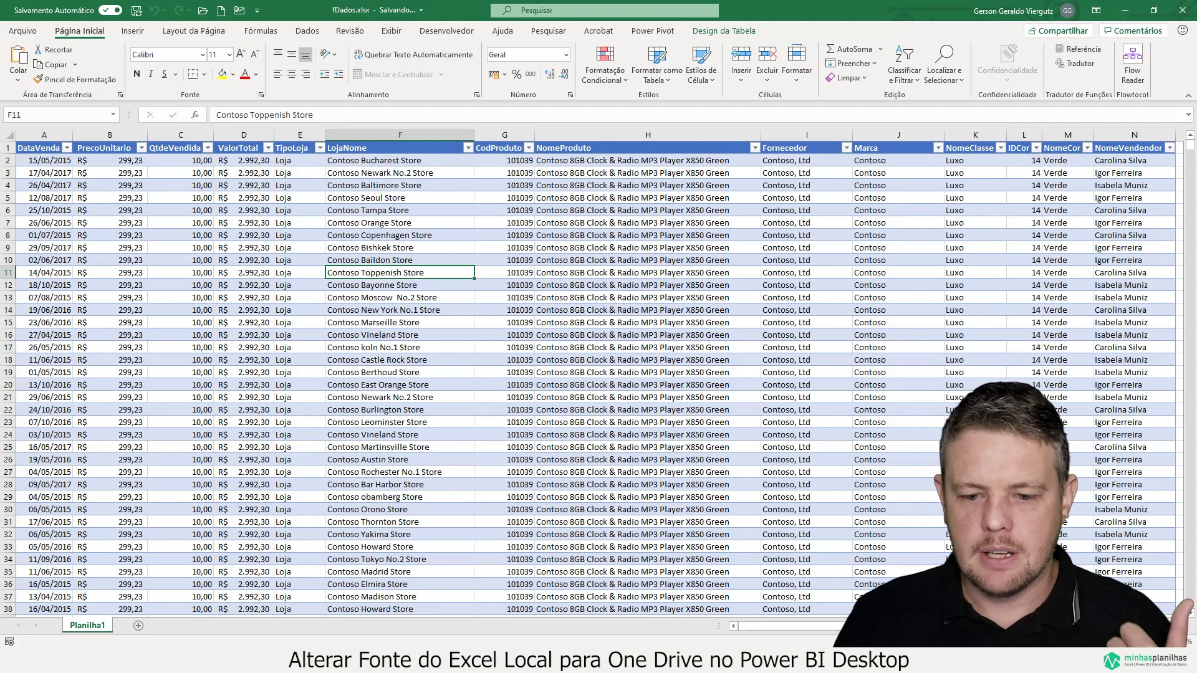
pyautogui.hotkey('alt', 'Tab')
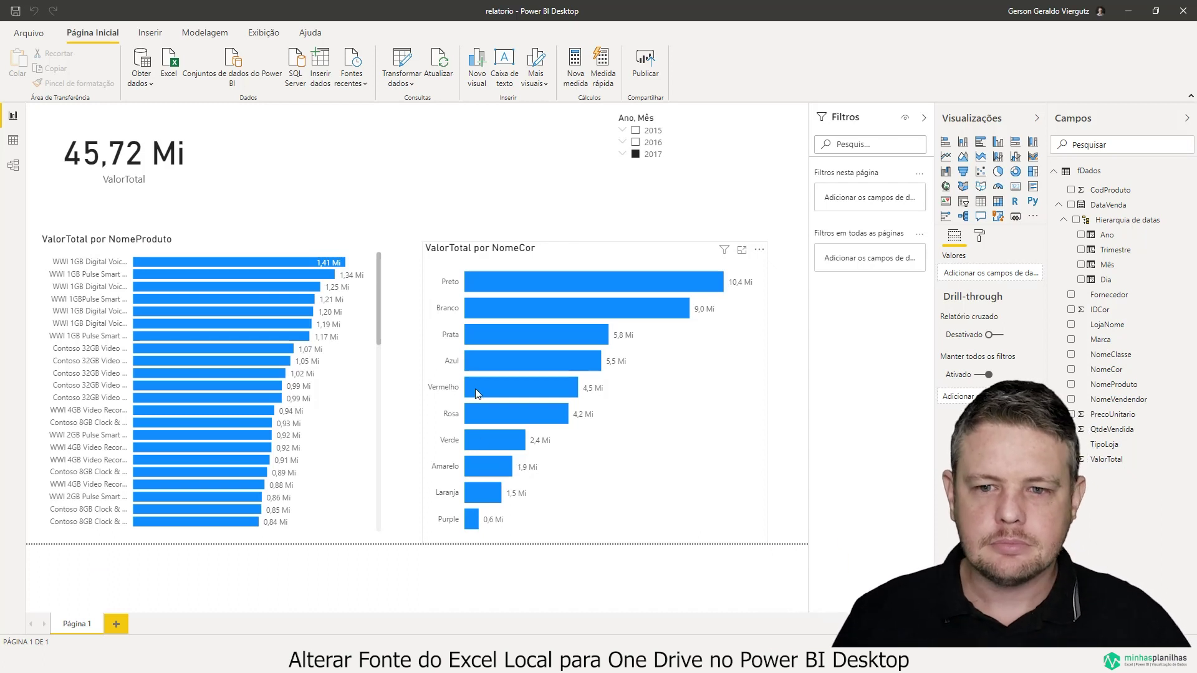
# Open the fDados query in Power Query, select its Fonte step, and open the Advanced Editor
pyautogui.click(405, 85)
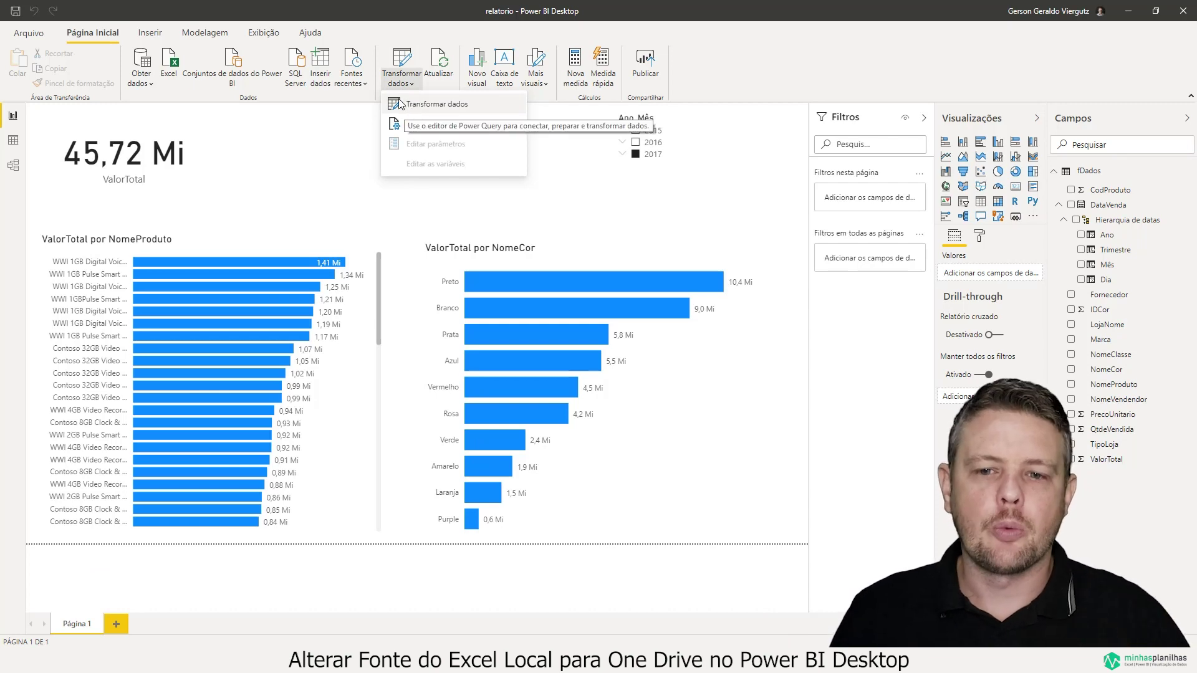
pyautogui.click(392, 66)
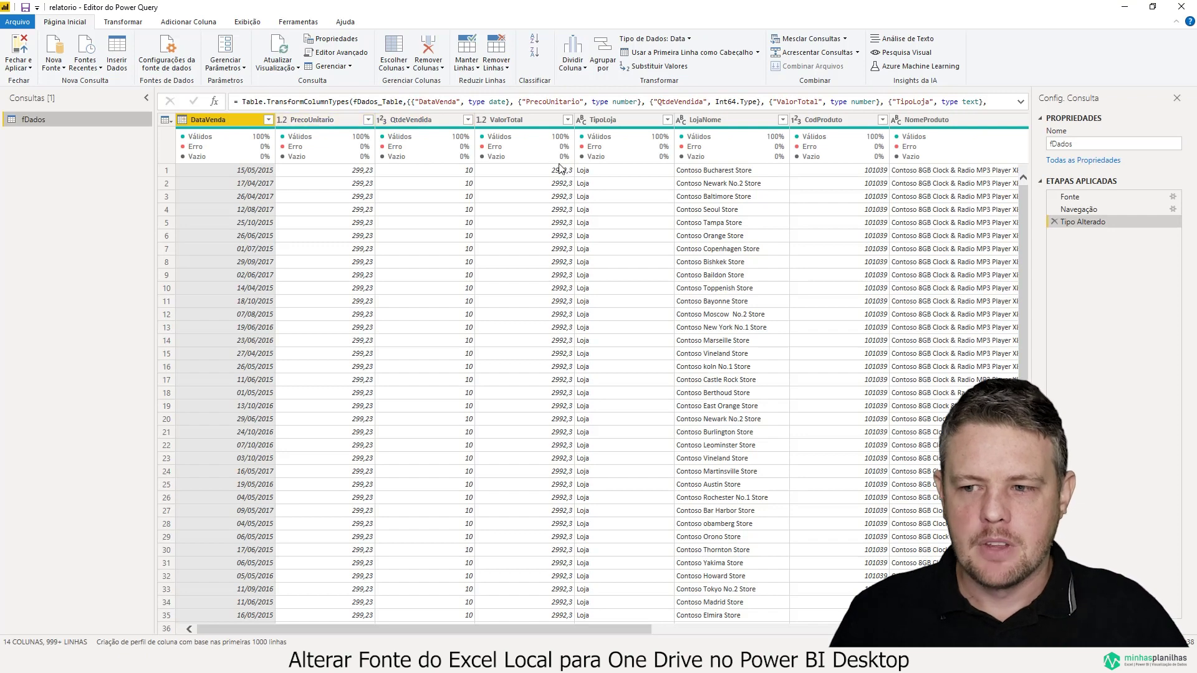
pyautogui.moveTo(1077, 208)
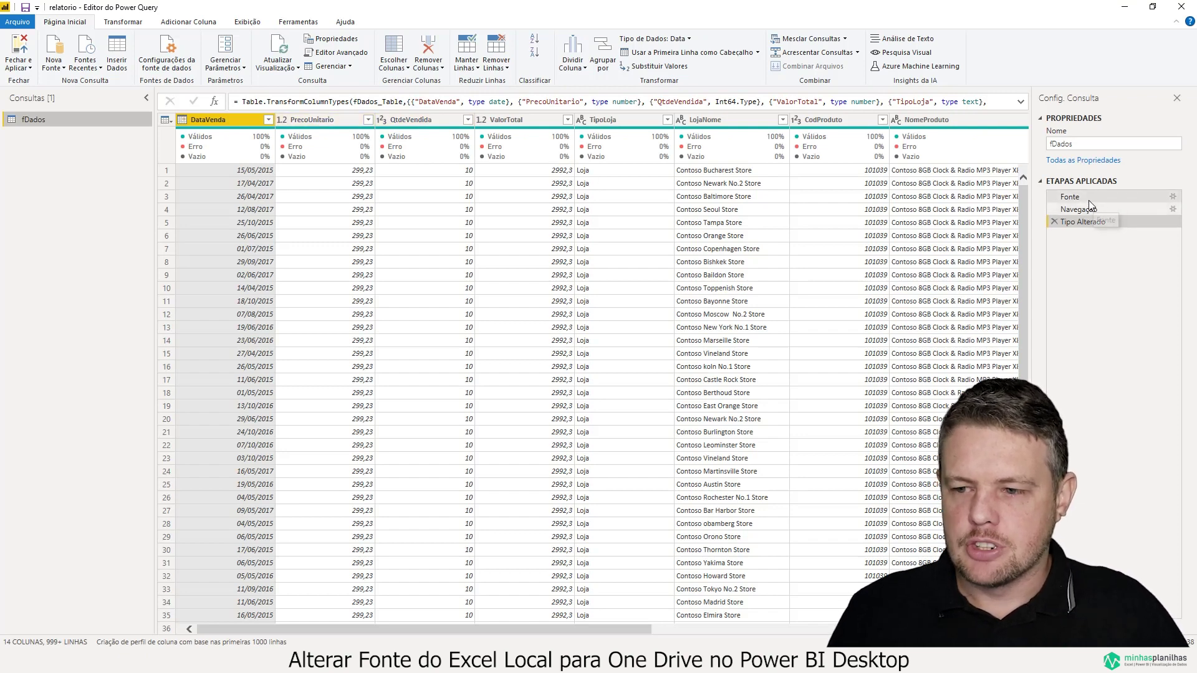
pyautogui.click(1088, 197)
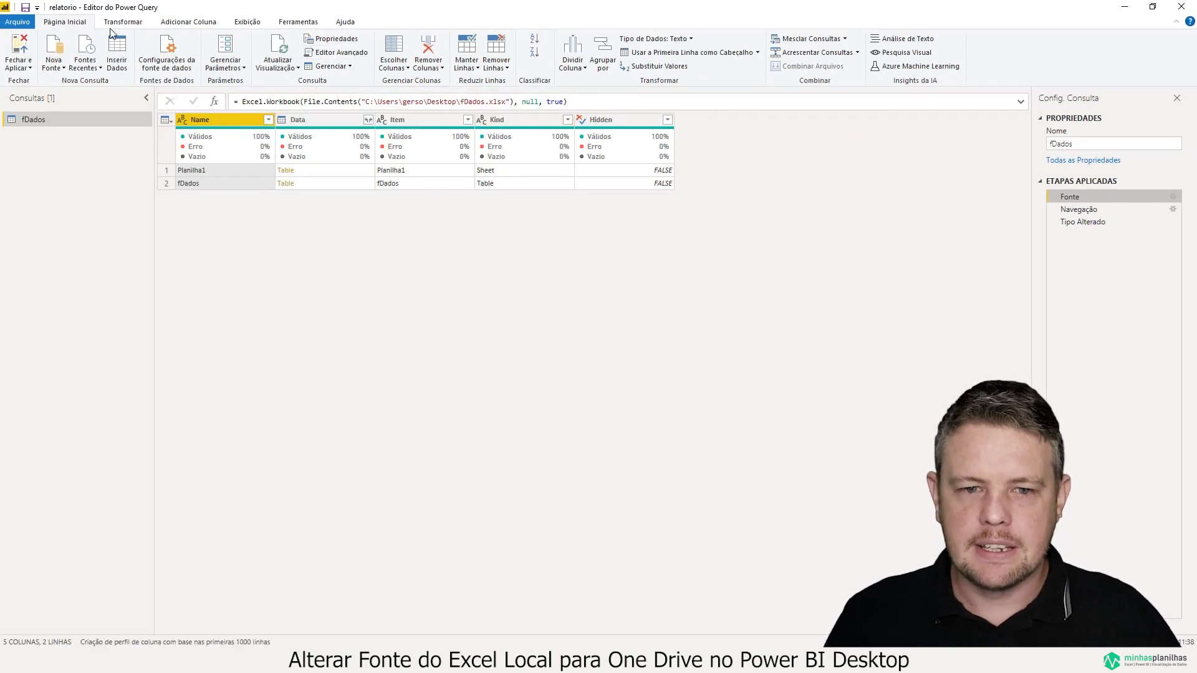
pyautogui.click(340, 55)
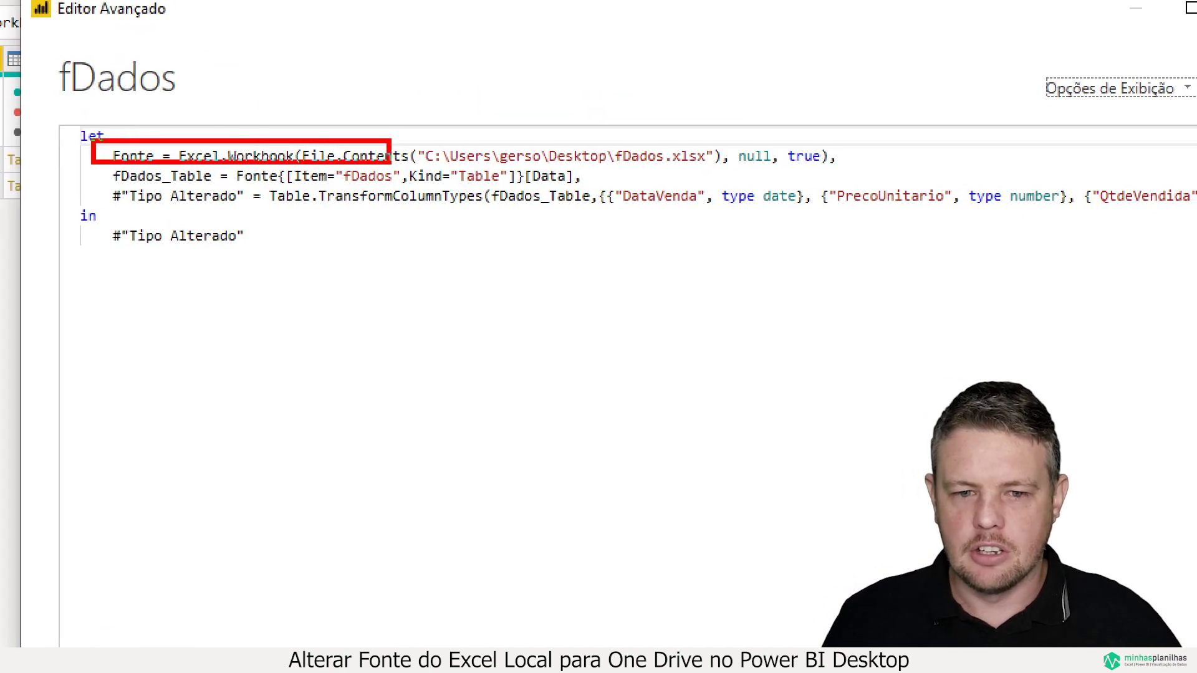
# Change File.Contents to Web.Contents in the fDados Fonte line
pyautogui.moveTo(94, 142); pyautogui.dragTo(841, 169)
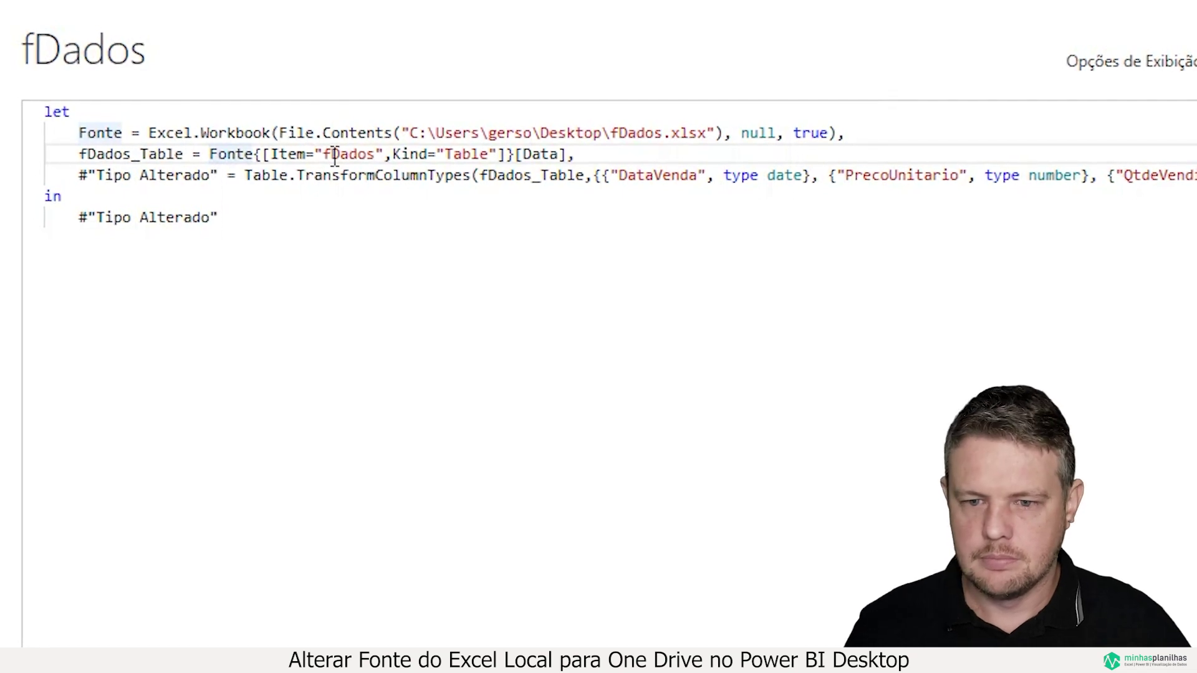
pyautogui.click(315, 133)
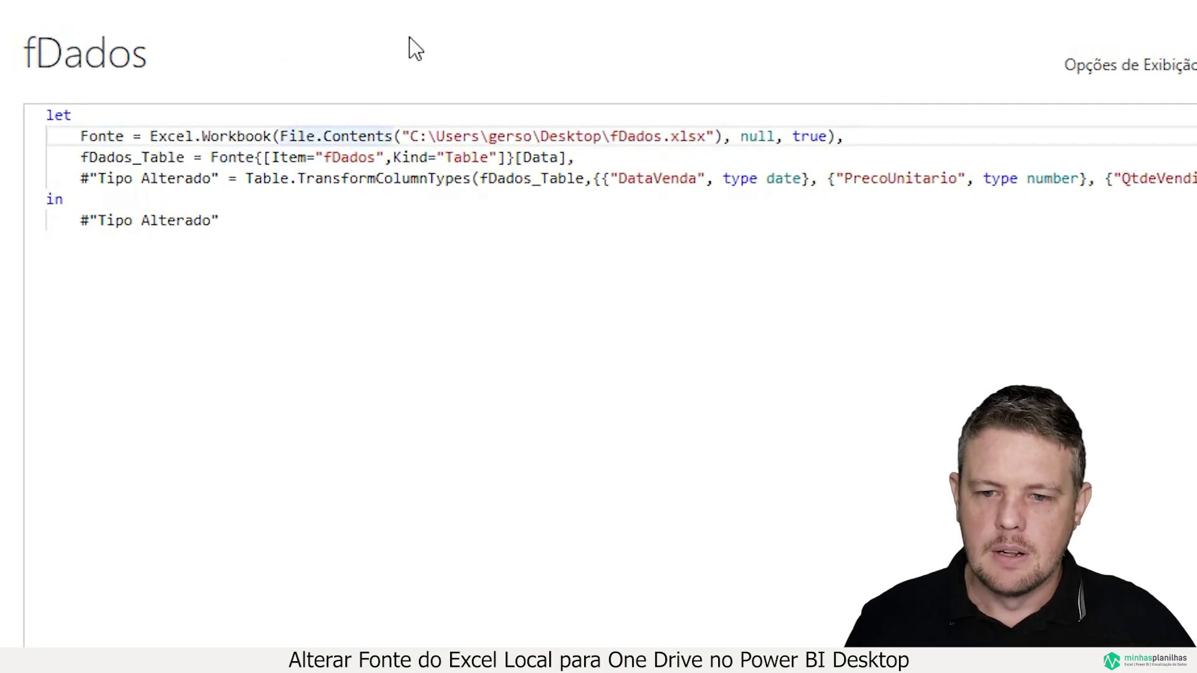
pyautogui.hotkey('shift', 'Left')
pyautogui.hotkey('shift', 'Left')
pyautogui.hotkey('shift', 'Left')
pyautogui.hotkey('shift', 'Left')
pyautogui.write('Web')
pyautogui.press('Left')
pyautogui.press('Left')
pyautogui.press('Left')
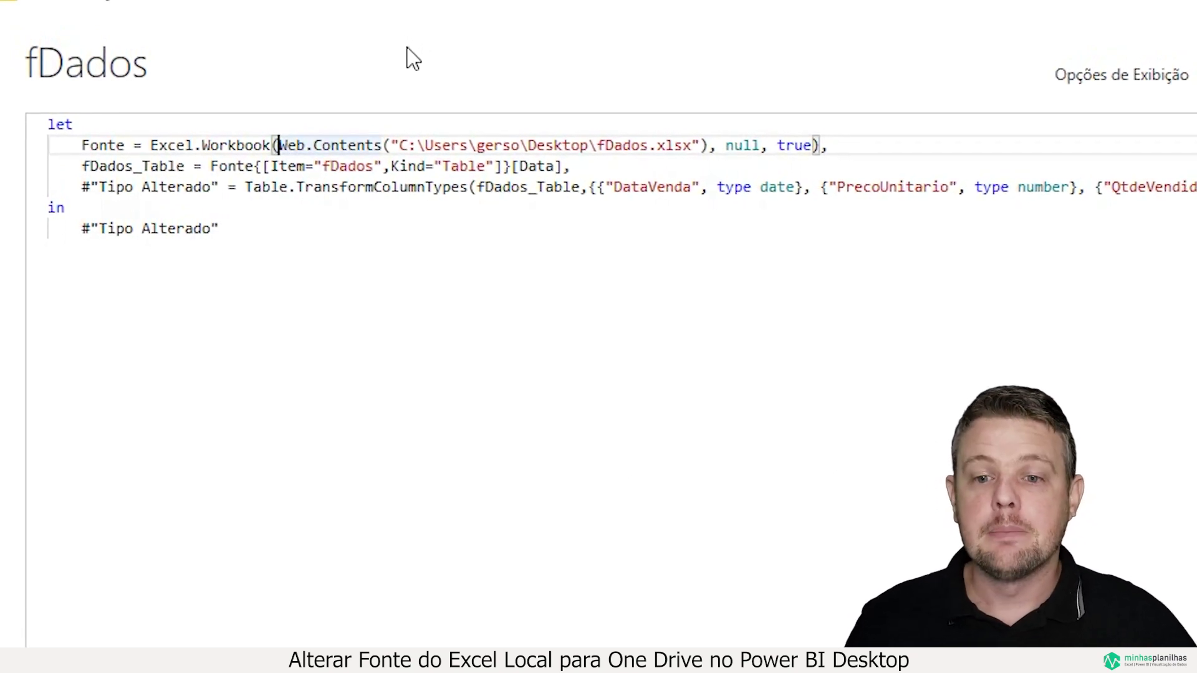
pyautogui.moveTo(133, 218); pyautogui.dragTo(371, 276)
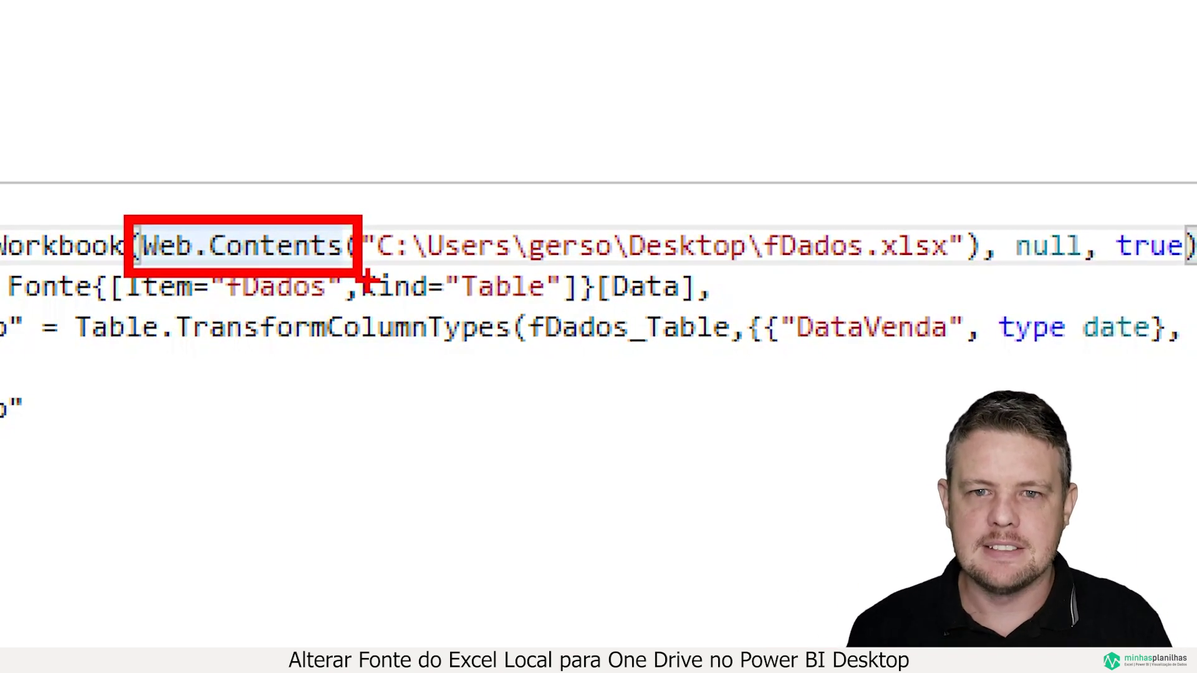
pyautogui.click(416, 148)
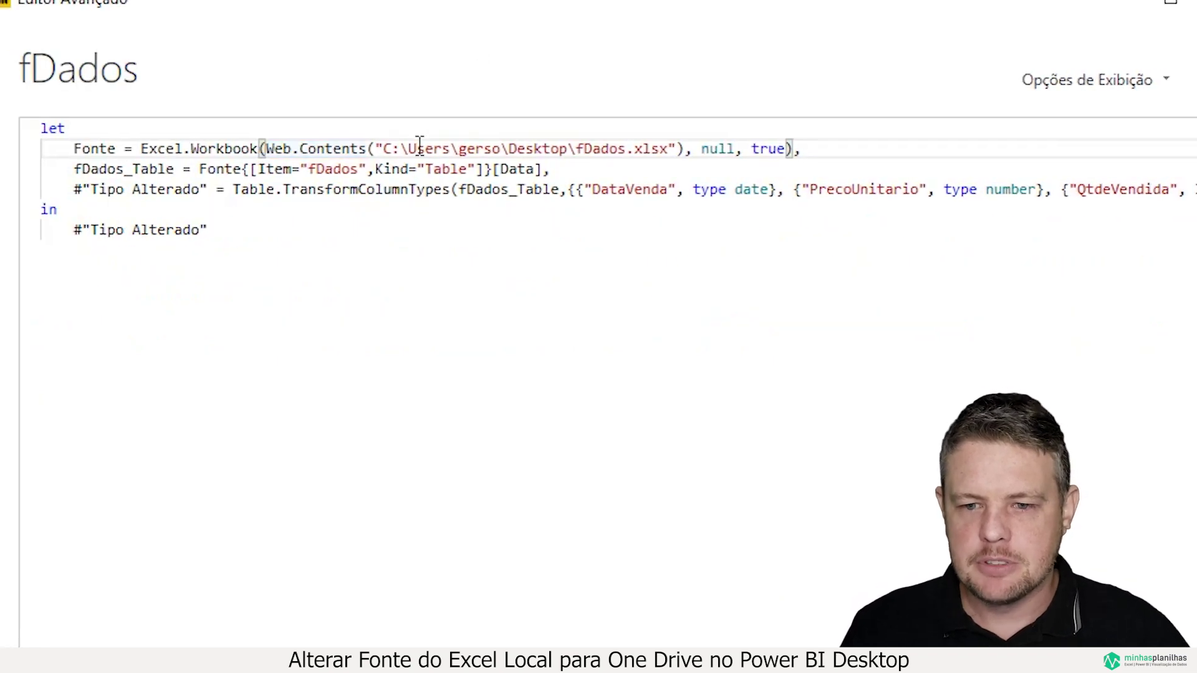
# Replace the local path with the pasted OneDrive URL, trimming its ?web=1 ending
pyautogui.moveTo(382, 148); pyautogui.dragTo(666, 150)
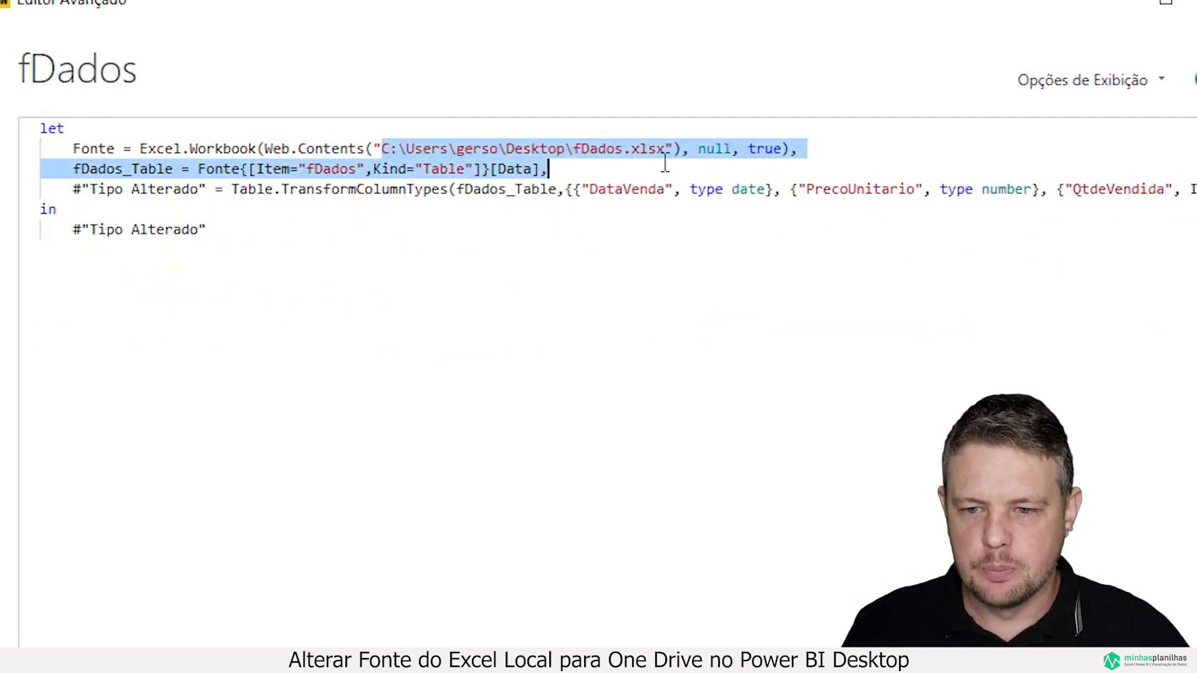
pyautogui.press('Delete')
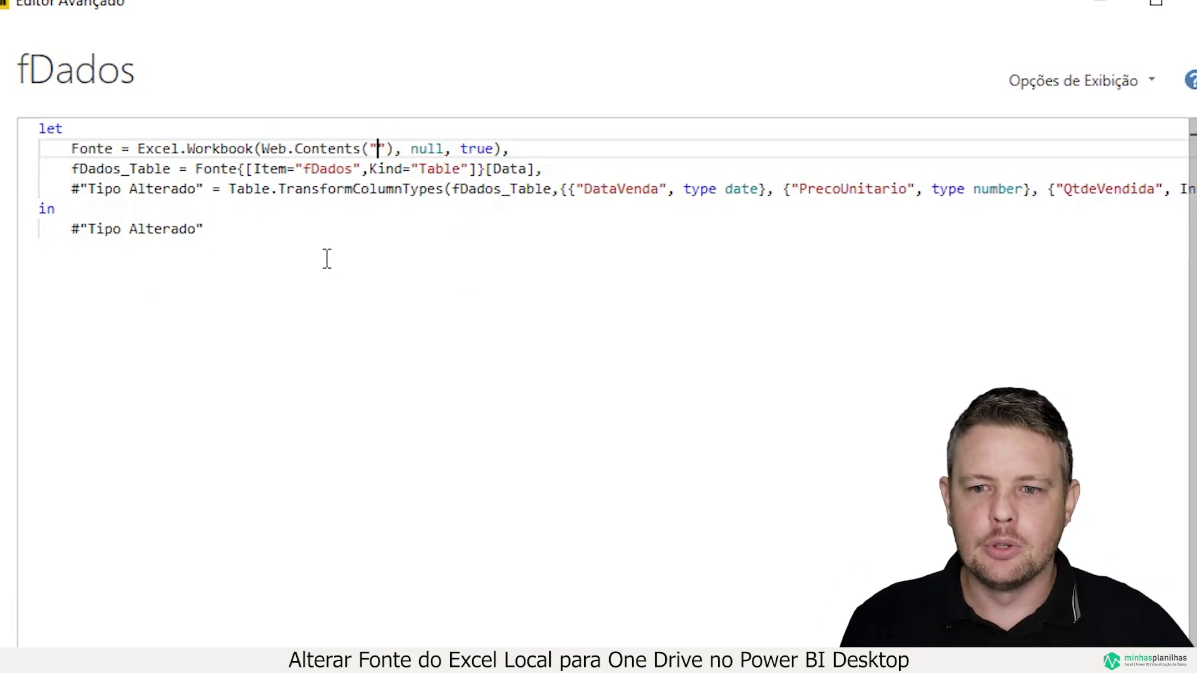
pyautogui.write('https://minhasplanilhas-my.sharepoint.com/personal/contato_minhasplanilhas_com_br/Documents/Minhas%20Planilhas/Dados/fDados.xlsx?web=1')
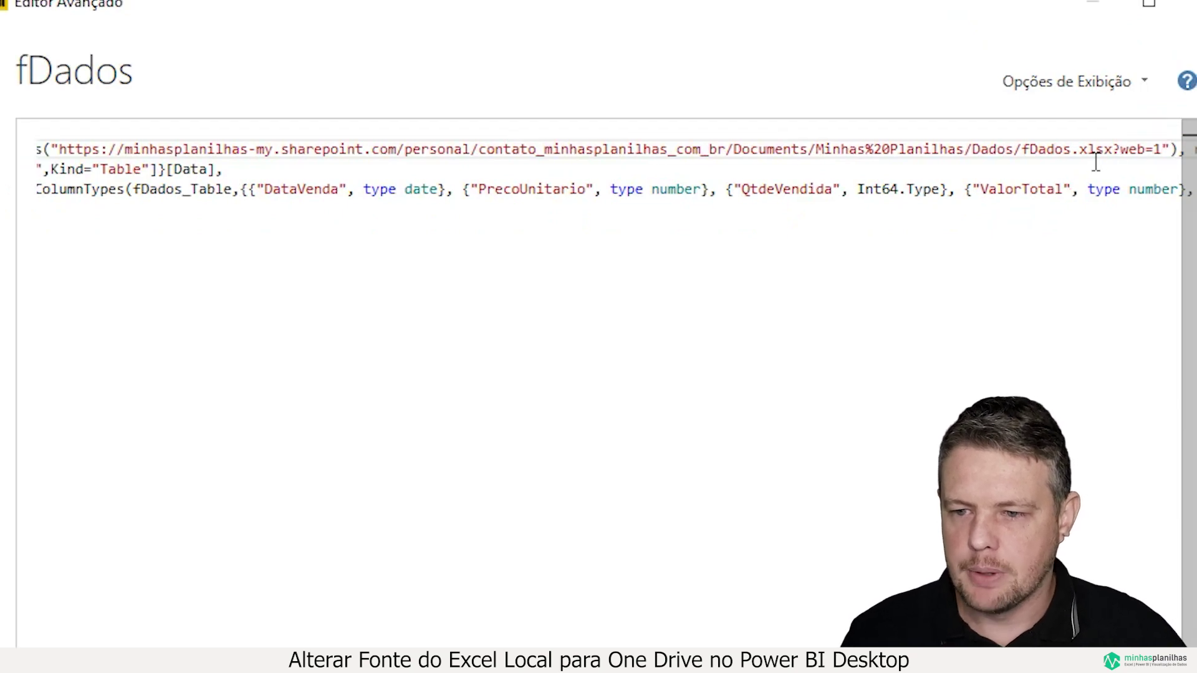
pyautogui.press('BackSpace')
pyautogui.press('BackSpace')
pyautogui.press('BackSpace')
pyautogui.press('BackSpace')
pyautogui.press('BackSpace')
pyautogui.press('BackSpace')
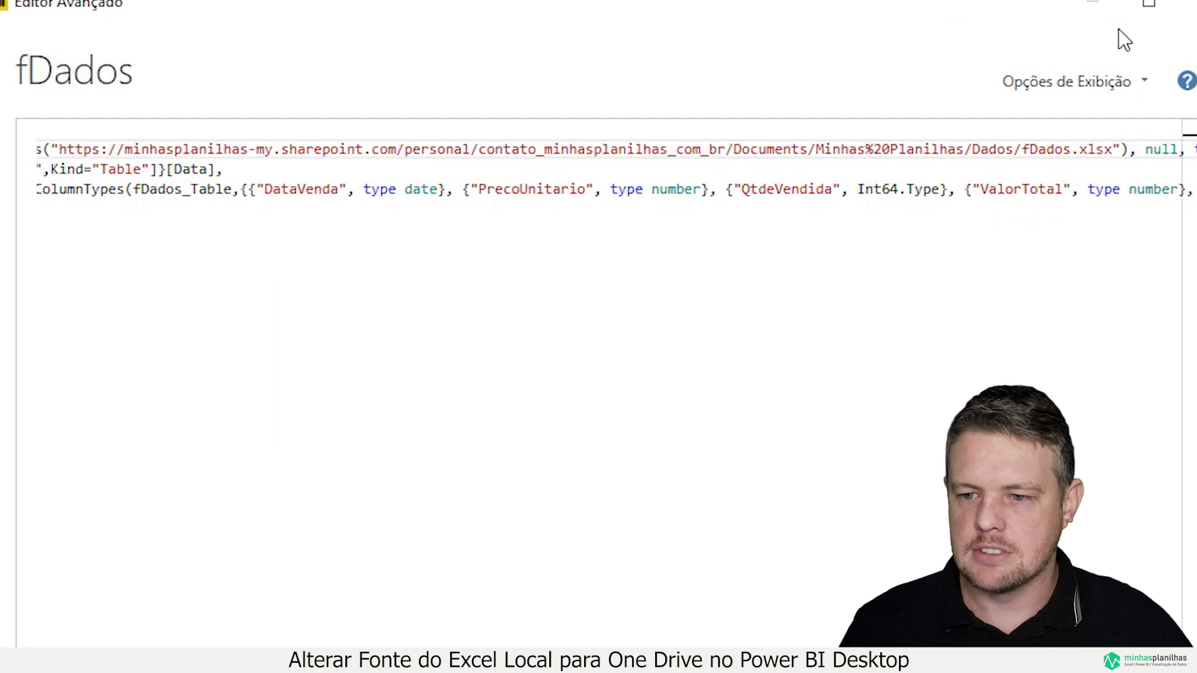
pyautogui.press('Left')
pyautogui.click(819, 149)
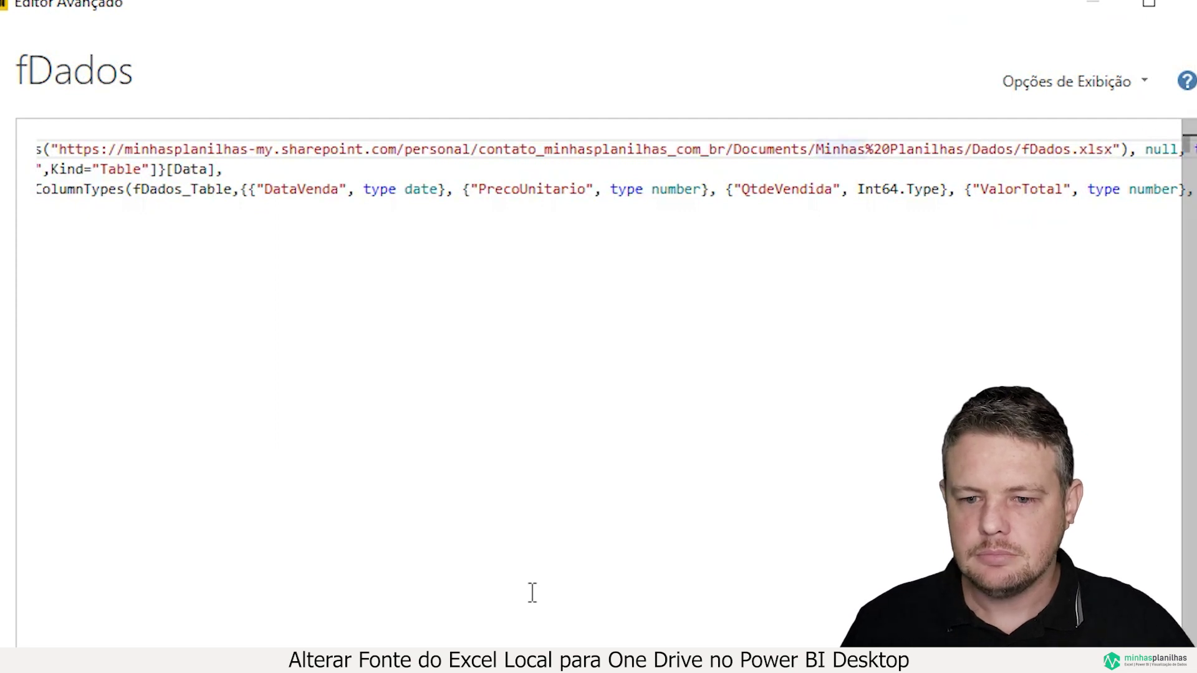
pyautogui.hscroll(-5, 598, 187)
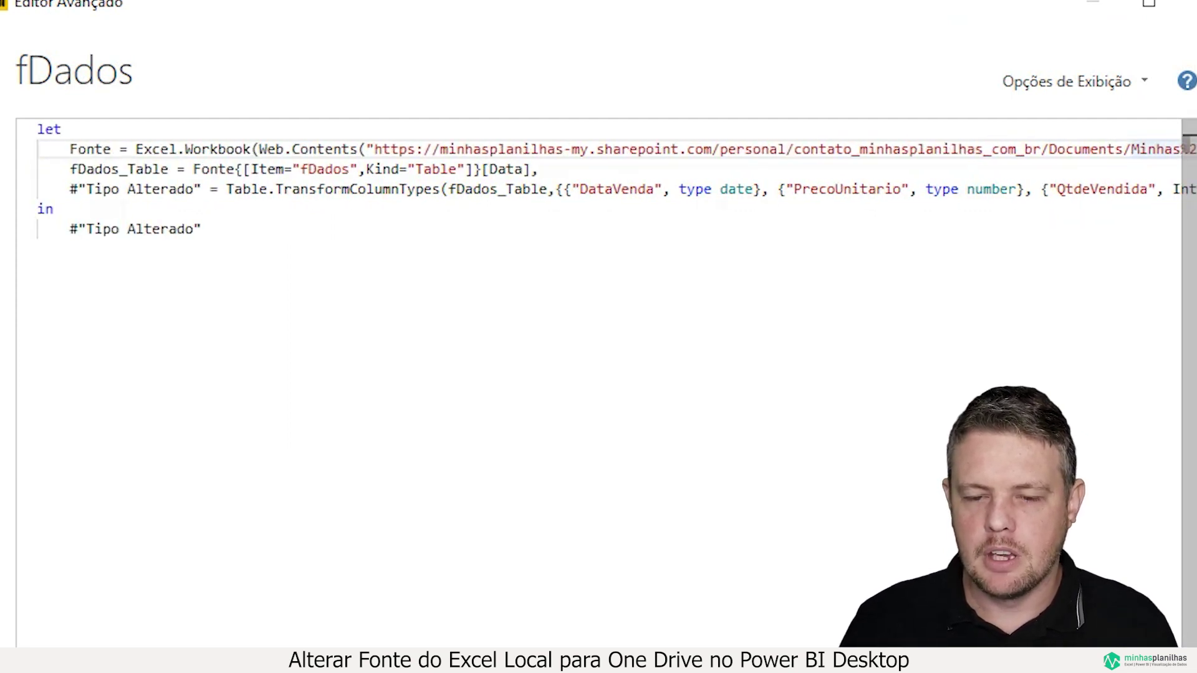
pyautogui.moveTo(285, 150); pyautogui.dragTo(277, 151)
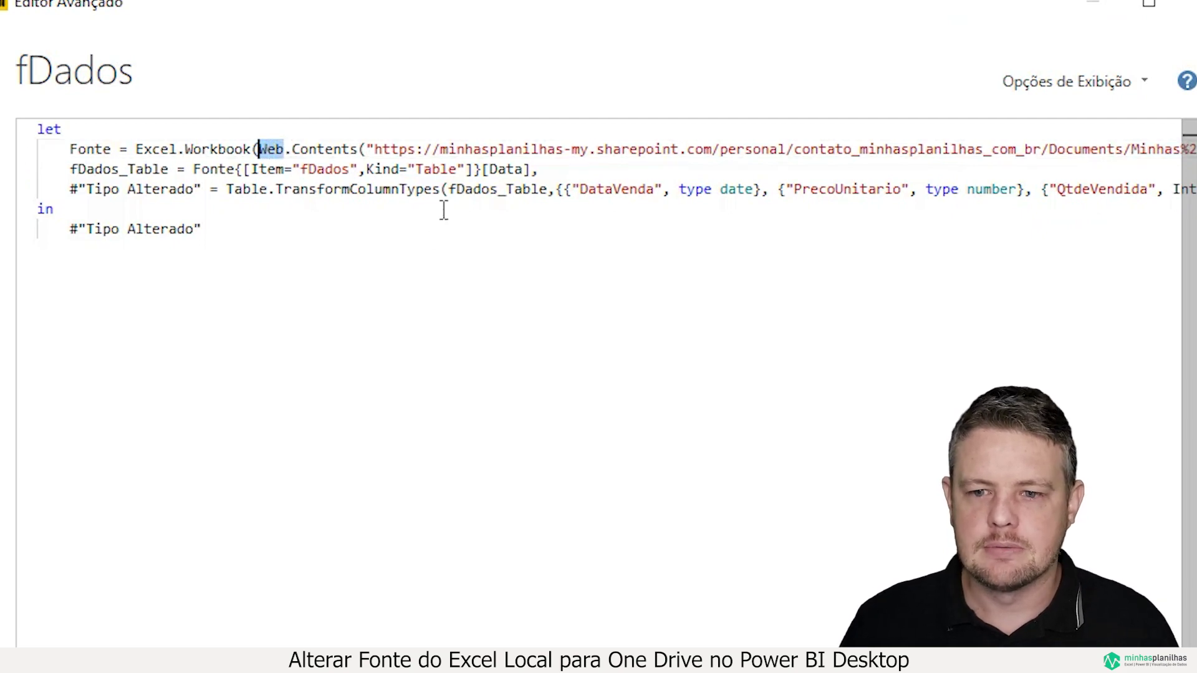
pyautogui.moveTo(376, 150); pyautogui.dragTo(1150, 152)
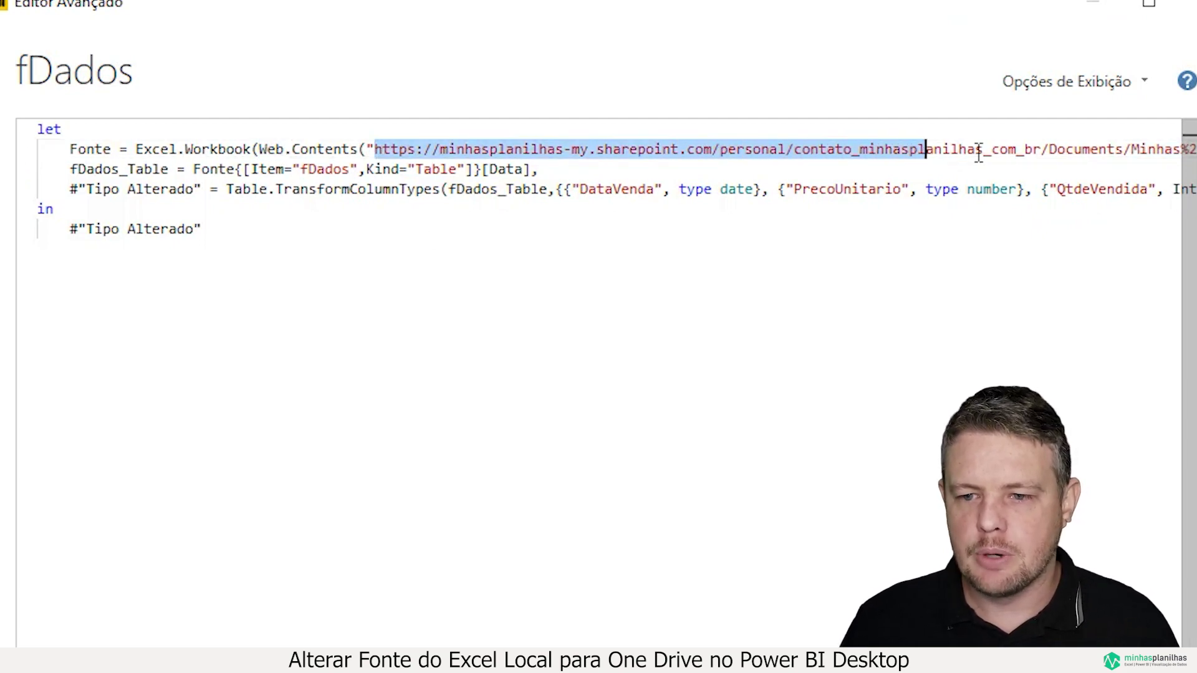
pyautogui.moveTo(1150, 151); pyautogui.dragTo(1032, 150)
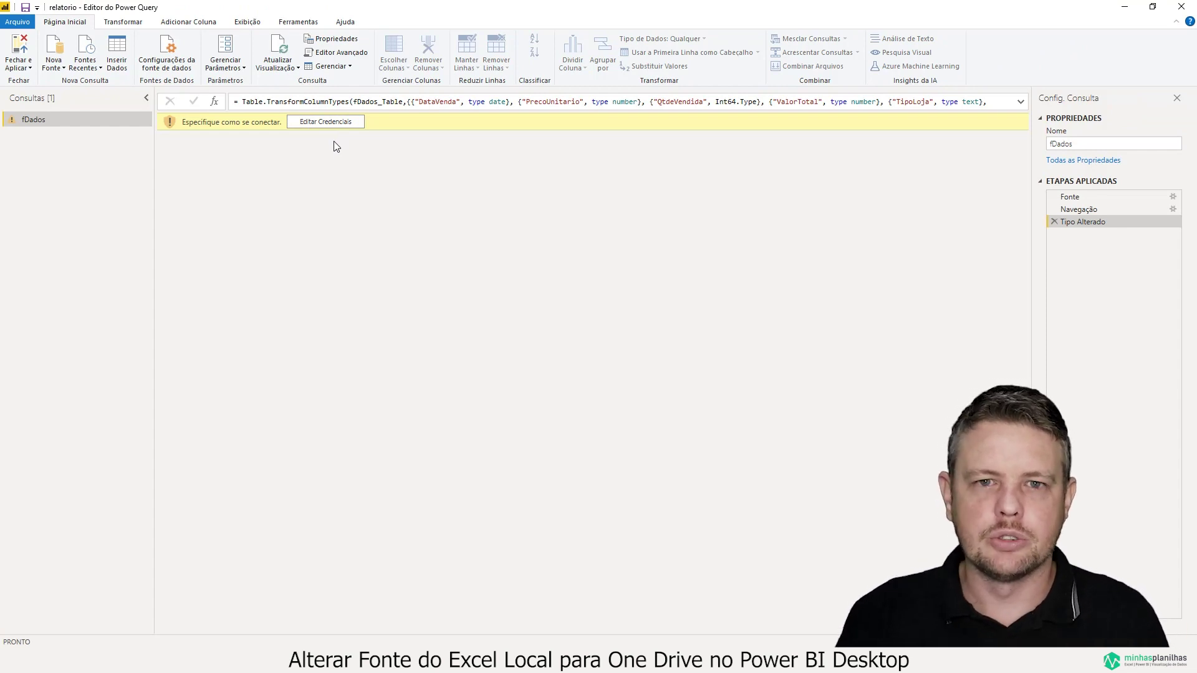
# Sign in with the organizational account, entering its password, and connect to the OneDrive source
pyautogui.click(323, 127)
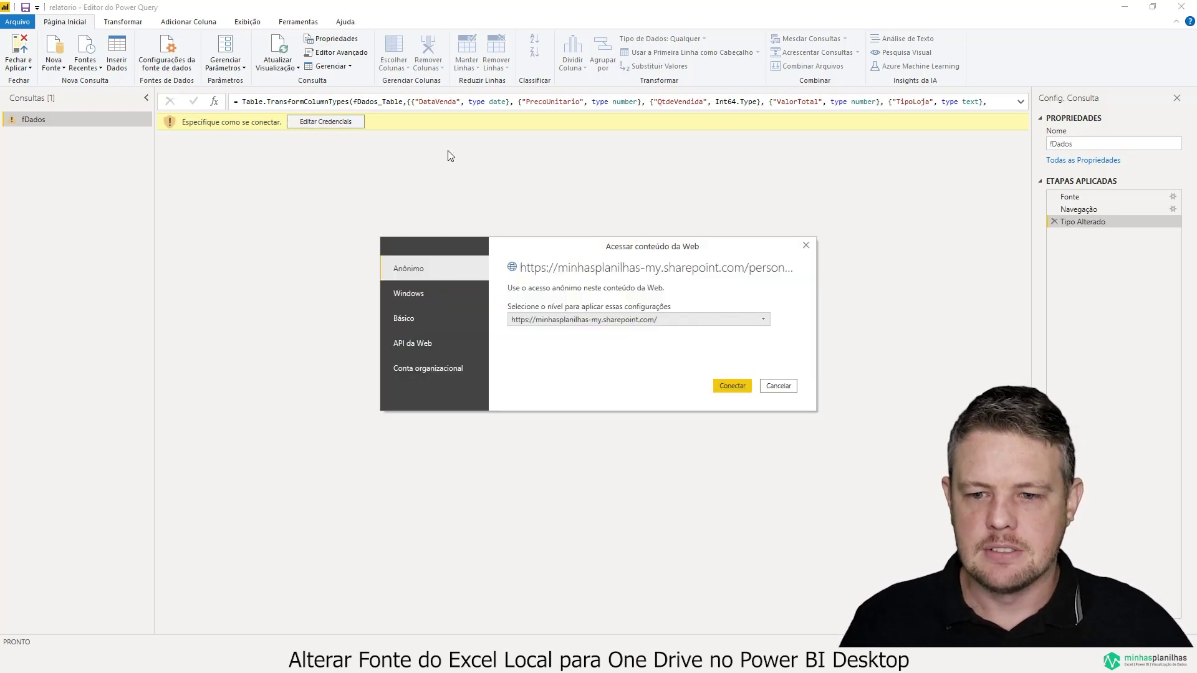
pyautogui.click(426, 373)
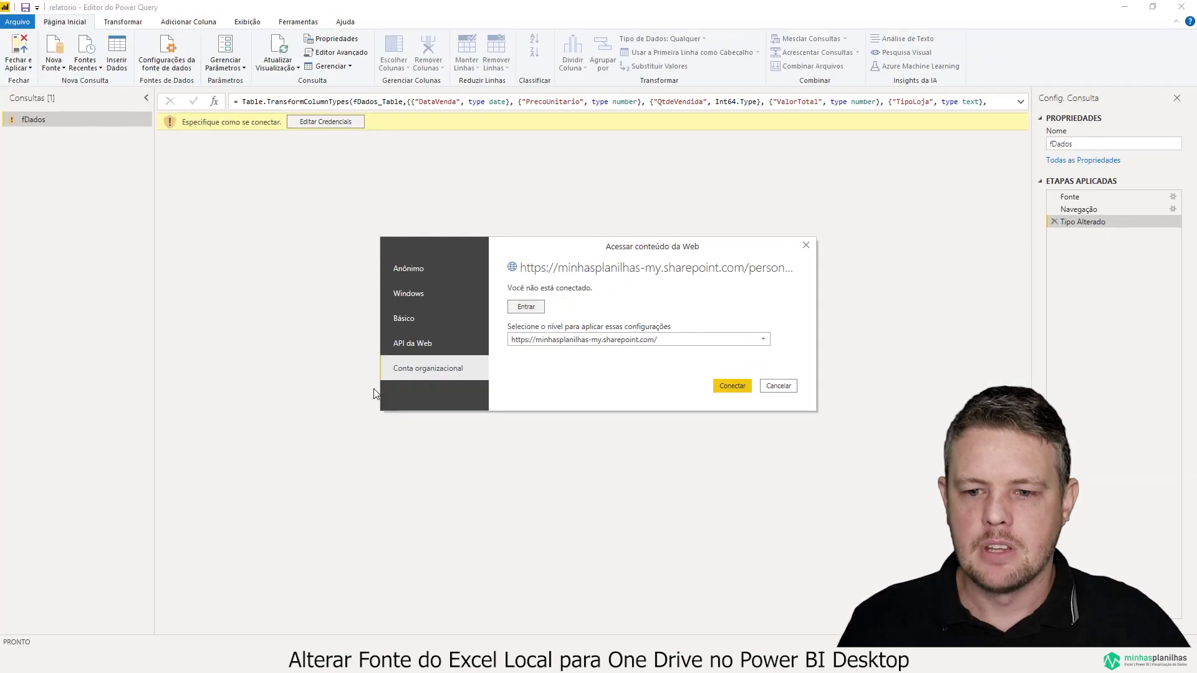
pyautogui.click(523, 307)
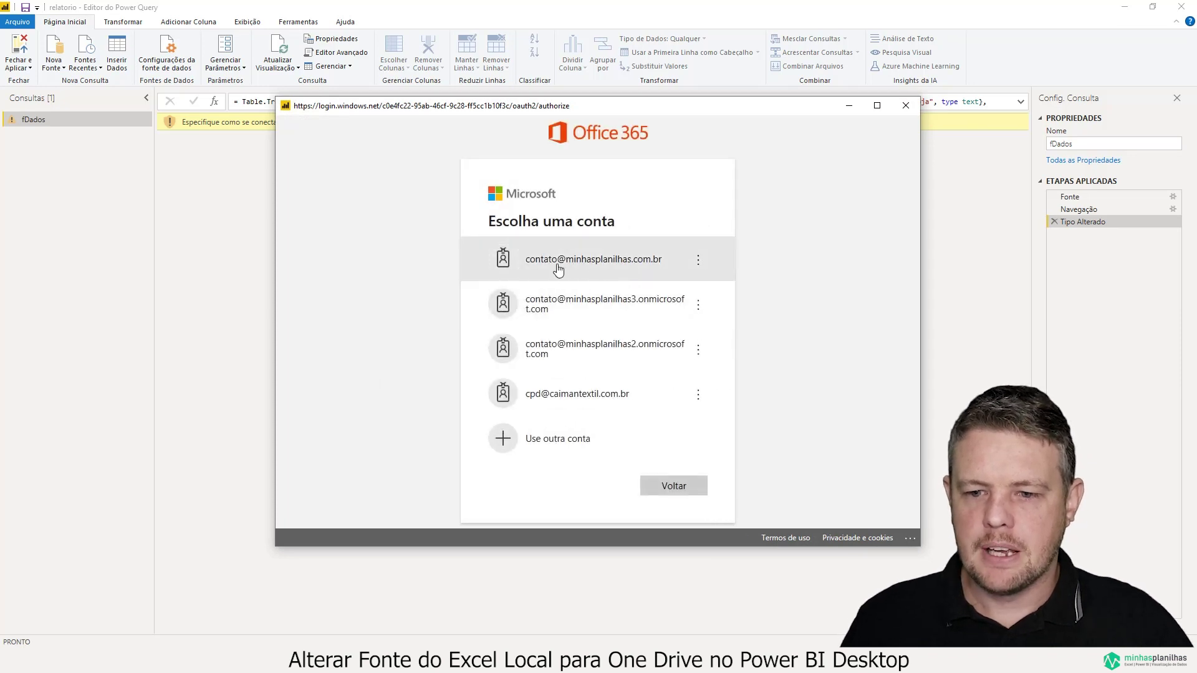
pyautogui.click(558, 269)
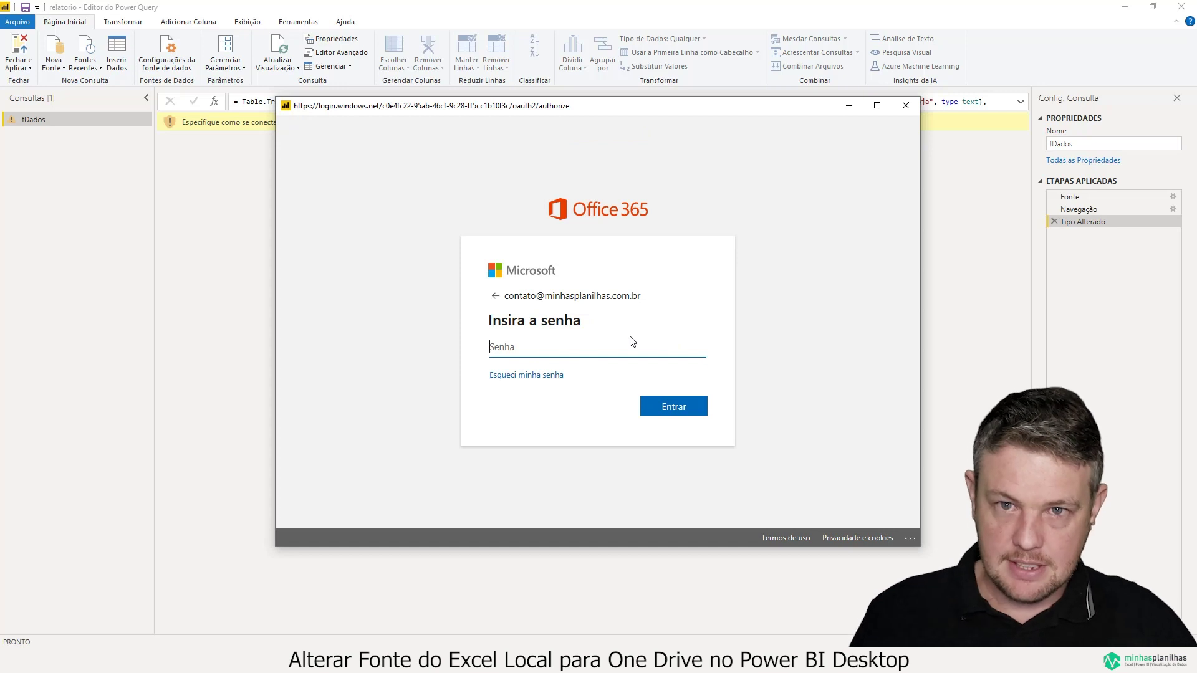
pyautogui.write('••••••••••')
pyautogui.press('Return')
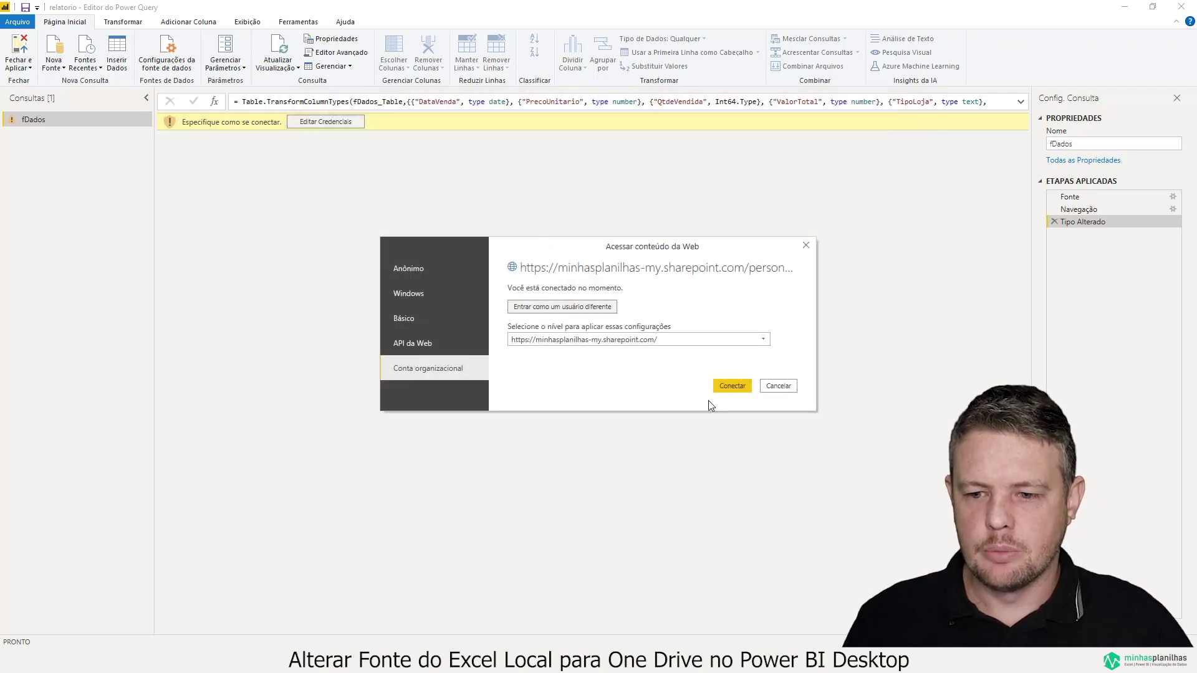
pyautogui.click(733, 387)
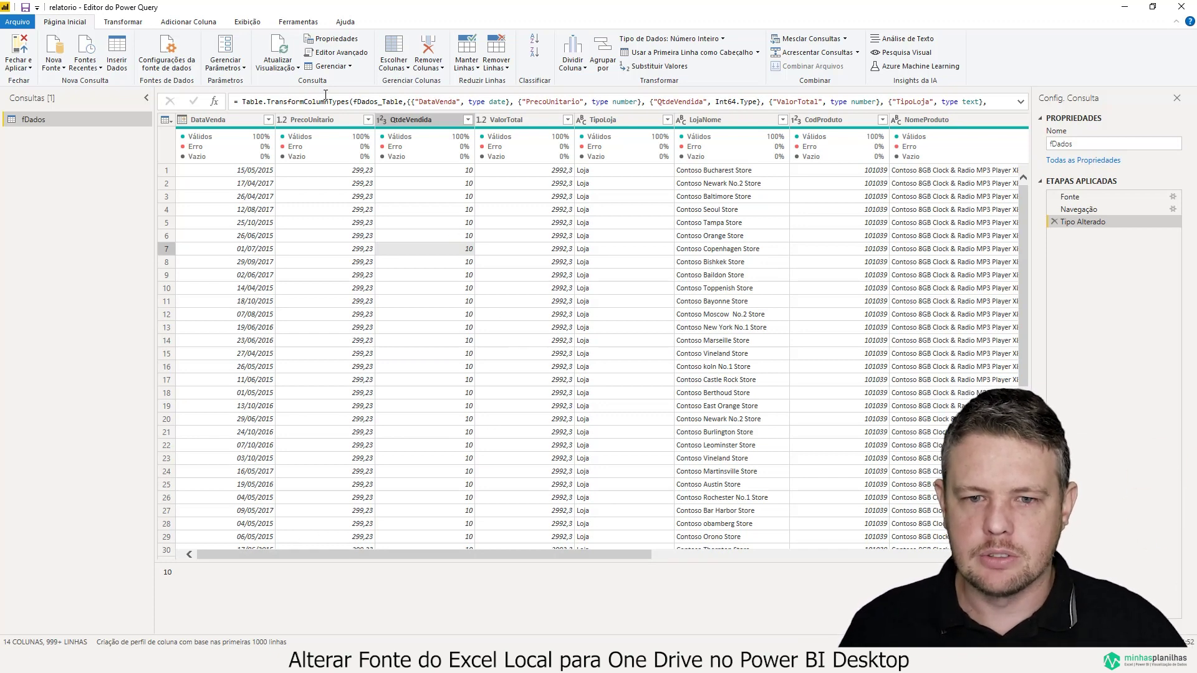
# Refresh the preview, check the Fonte formula, and apply the fDados query changes
pyautogui.click(284, 47)
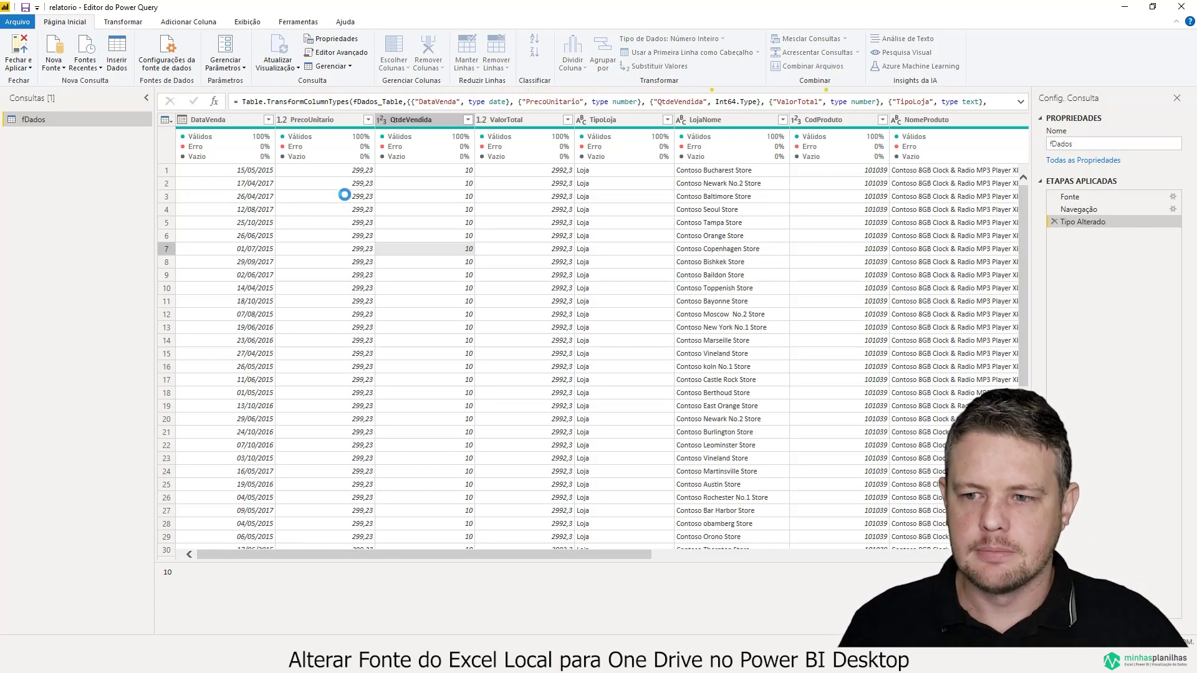
pyautogui.click(1090, 196)
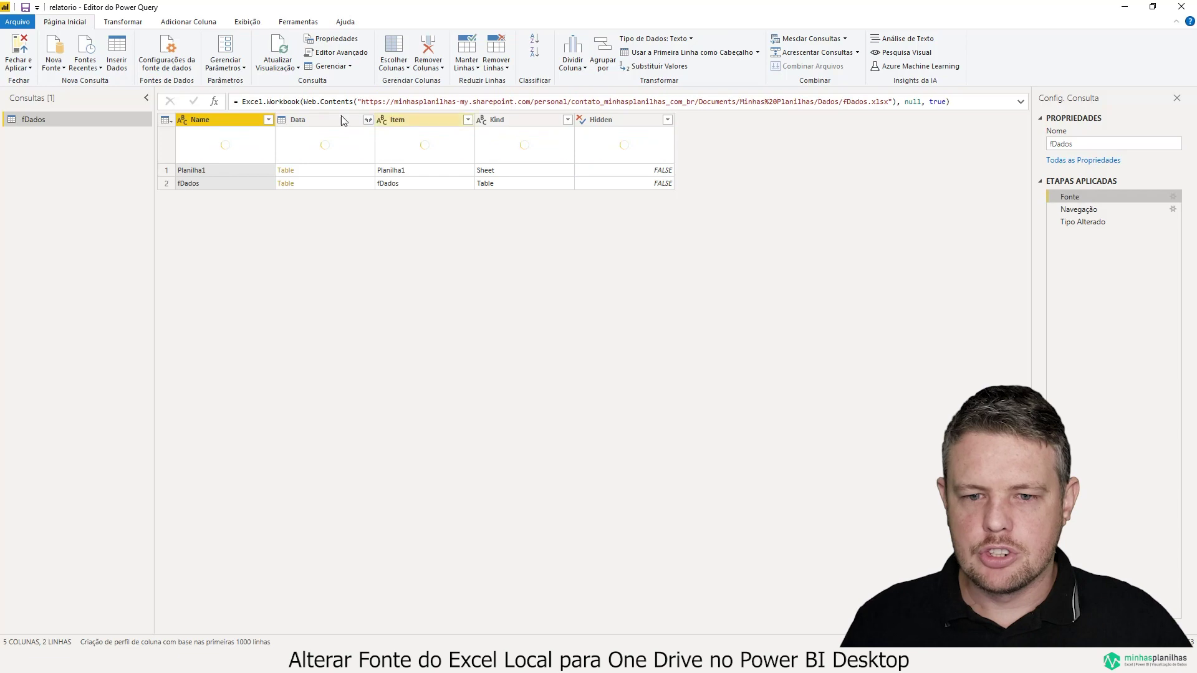
pyautogui.click(325, 101)
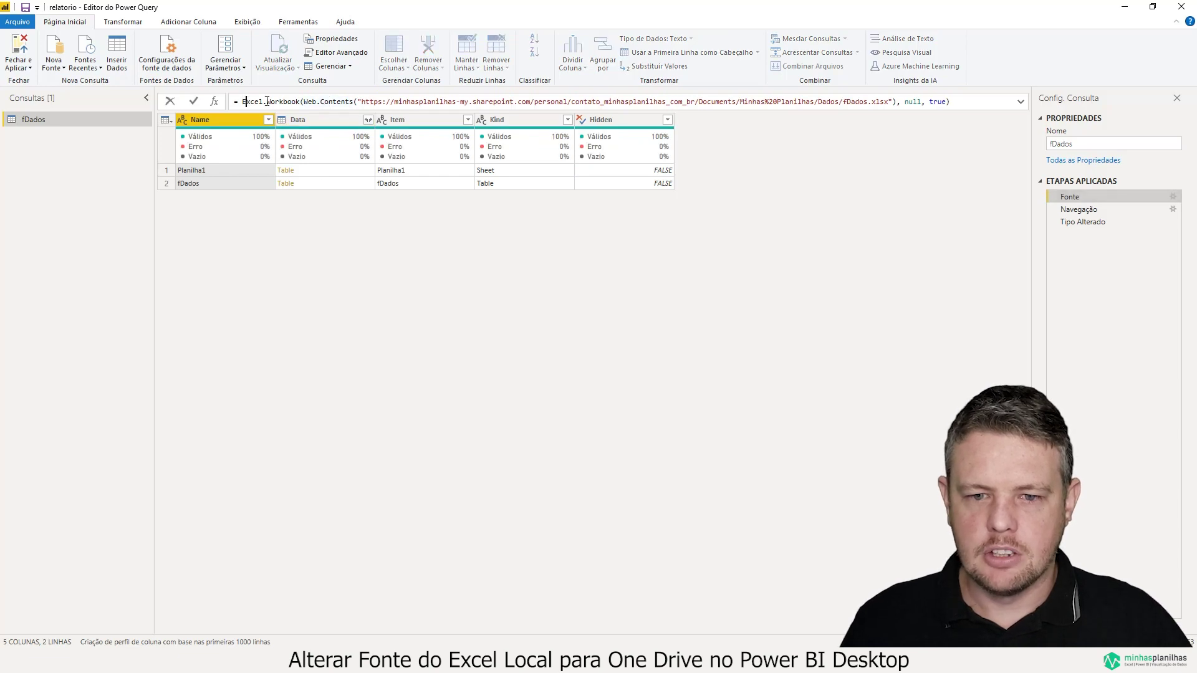
pyautogui.moveTo(253, 101); pyautogui.dragTo(939, 103)
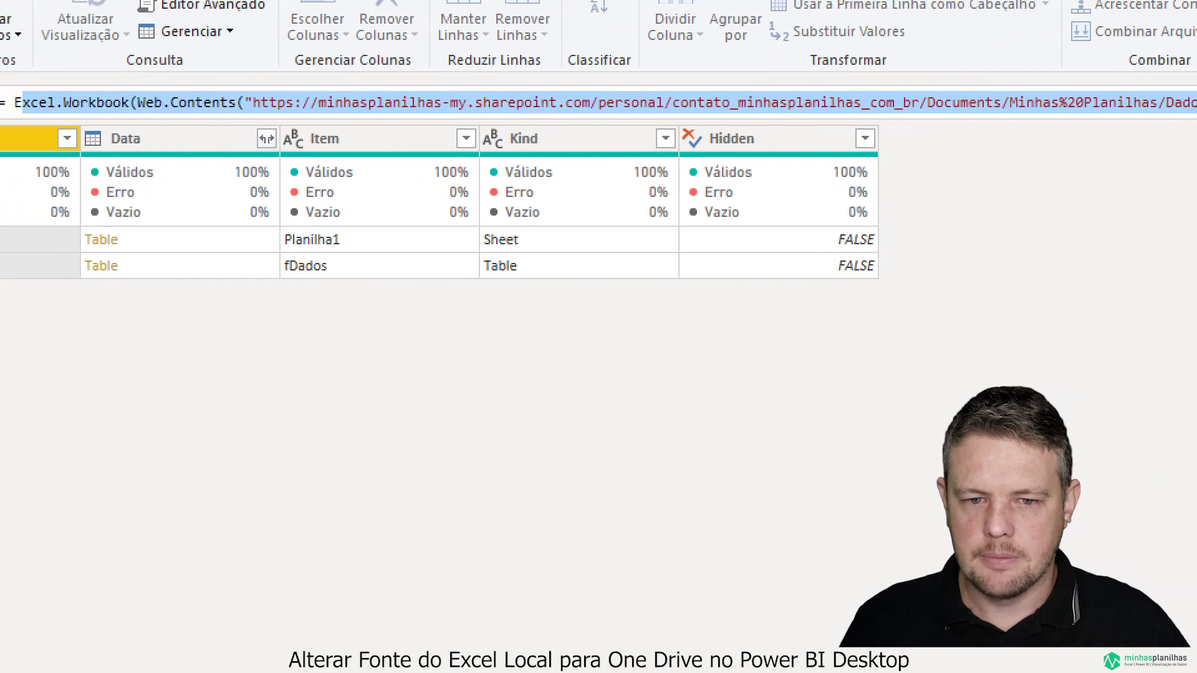
pyautogui.click(1083, 222)
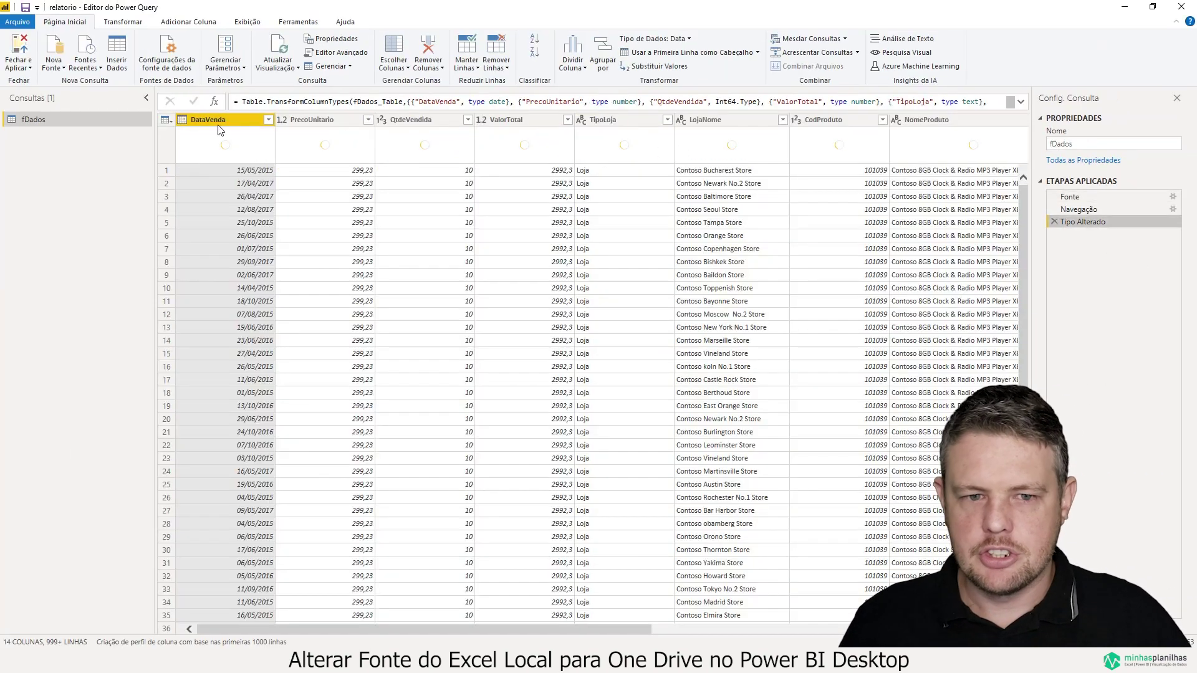
pyautogui.click(19, 46)
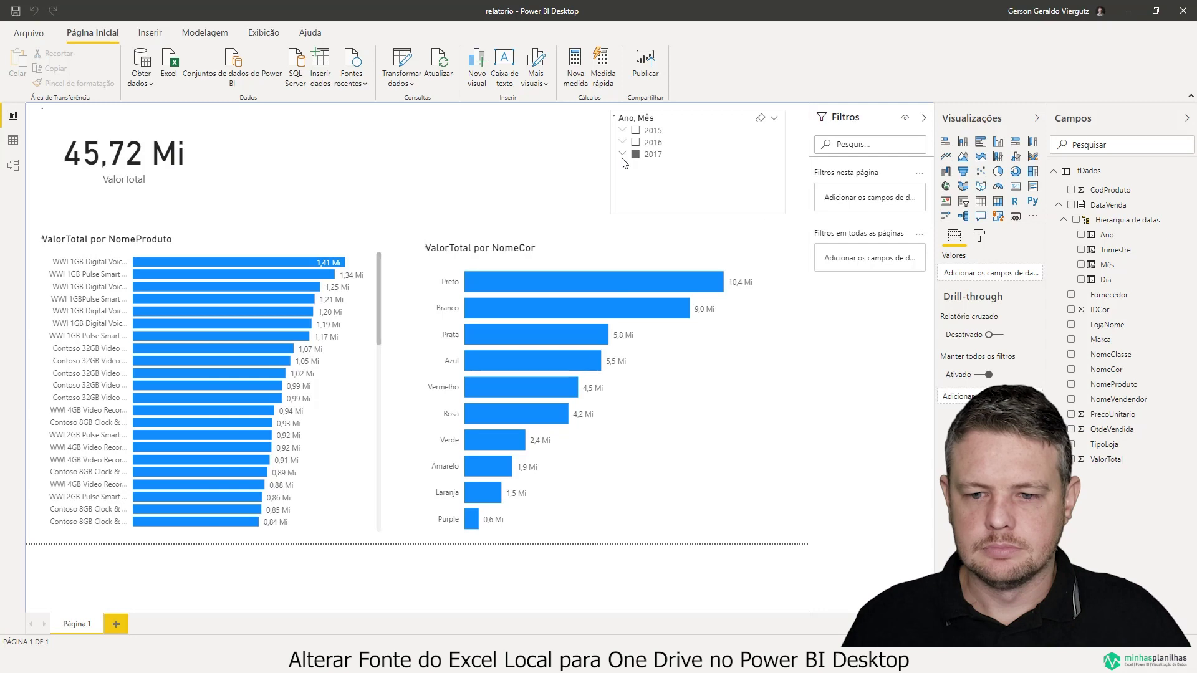
# Delete the local fDados.xlsx from the desktop and return to Power BI
pyautogui.click(1128, 12)
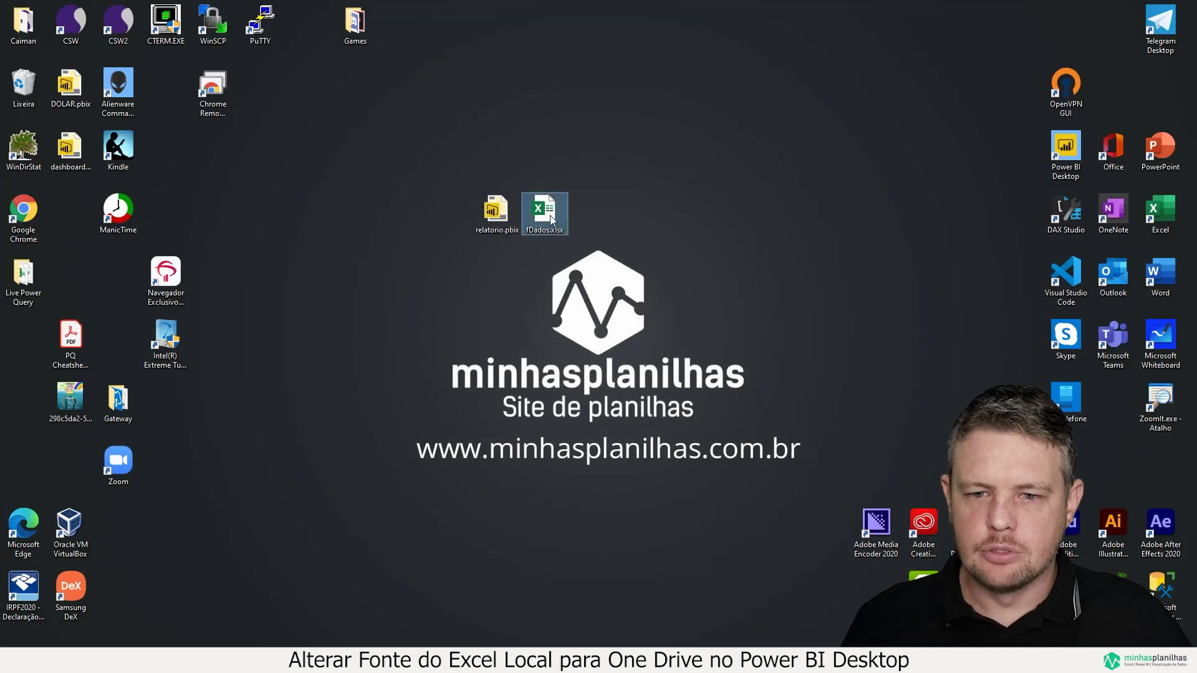
pyautogui.press('Delete')
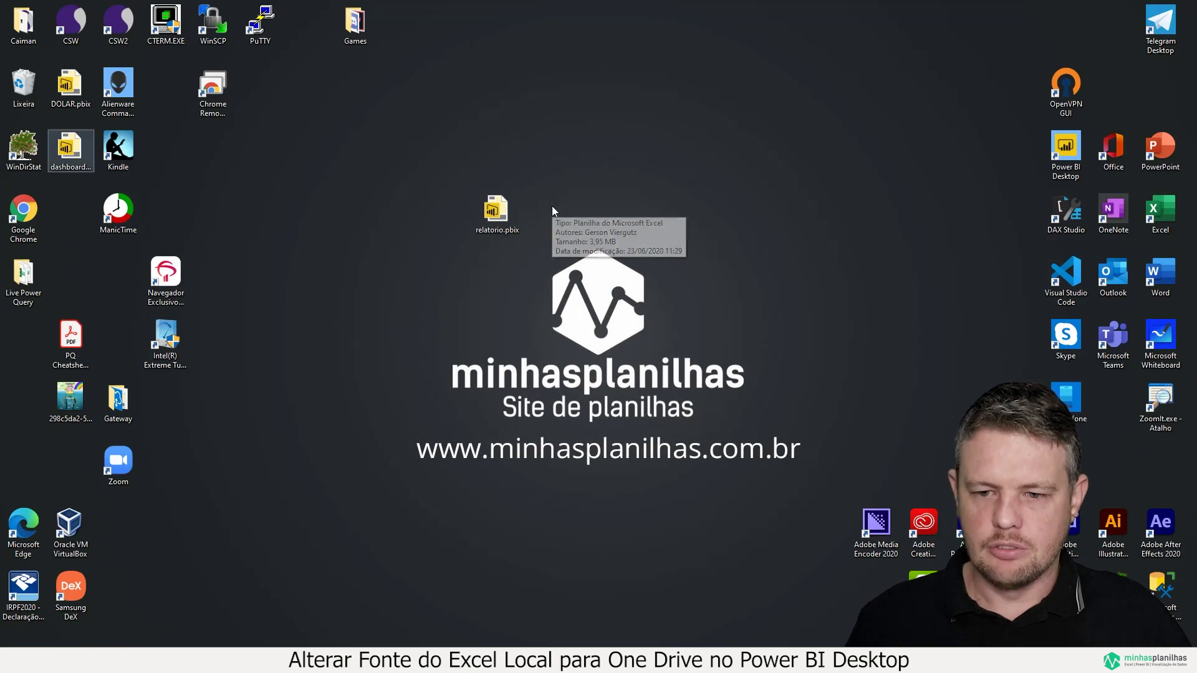
pyautogui.hotkey('alt', 'Tab')
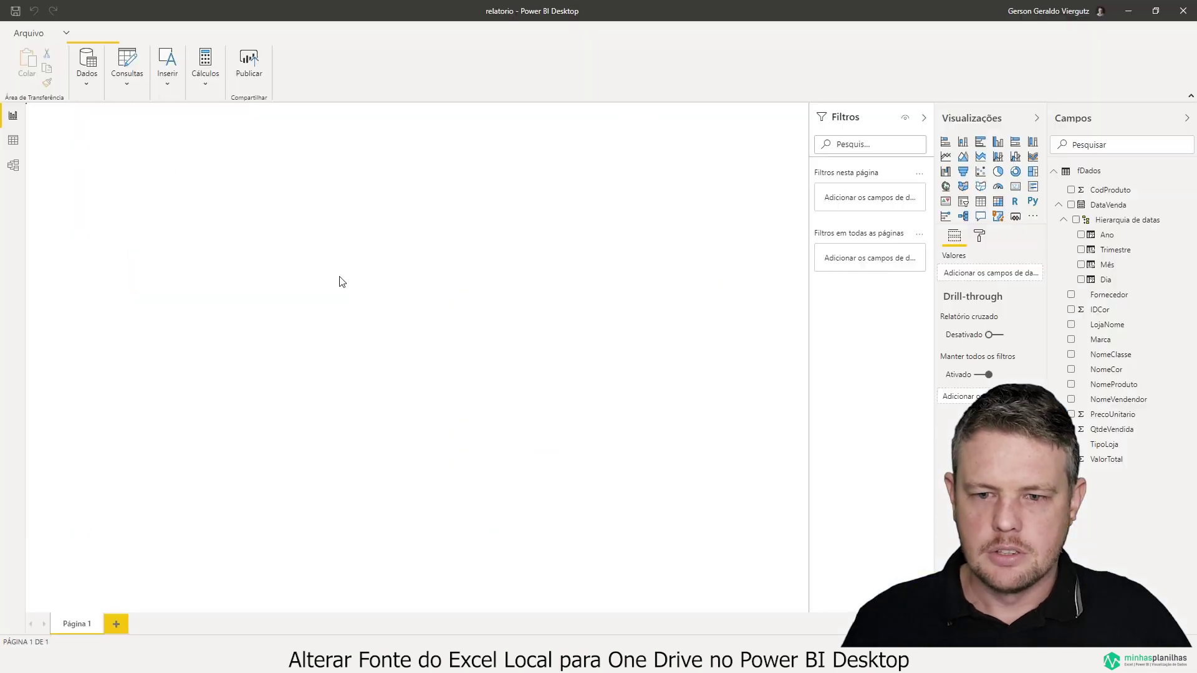
# Refresh the report data from the OneDrive fDados workbook
pyautogui.click(456, 80)
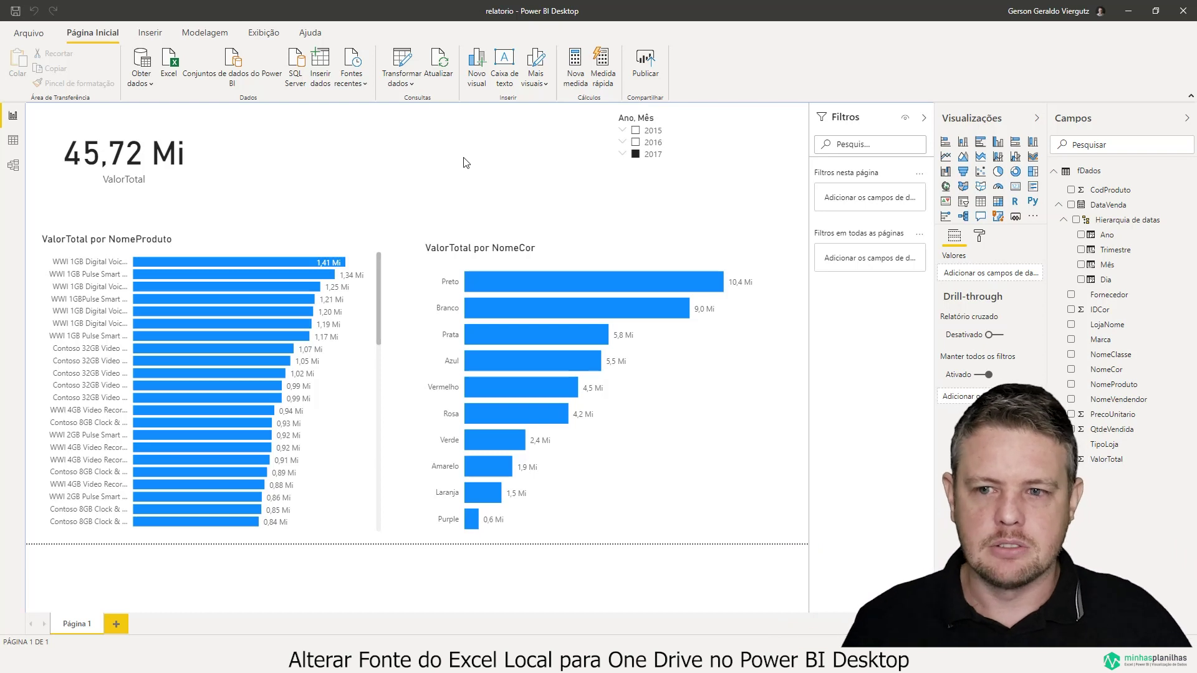
# Save and publish relatorio.pbix to the Curso Power BI workspace, then open it in Power BI Service
pyautogui.click(642, 76)
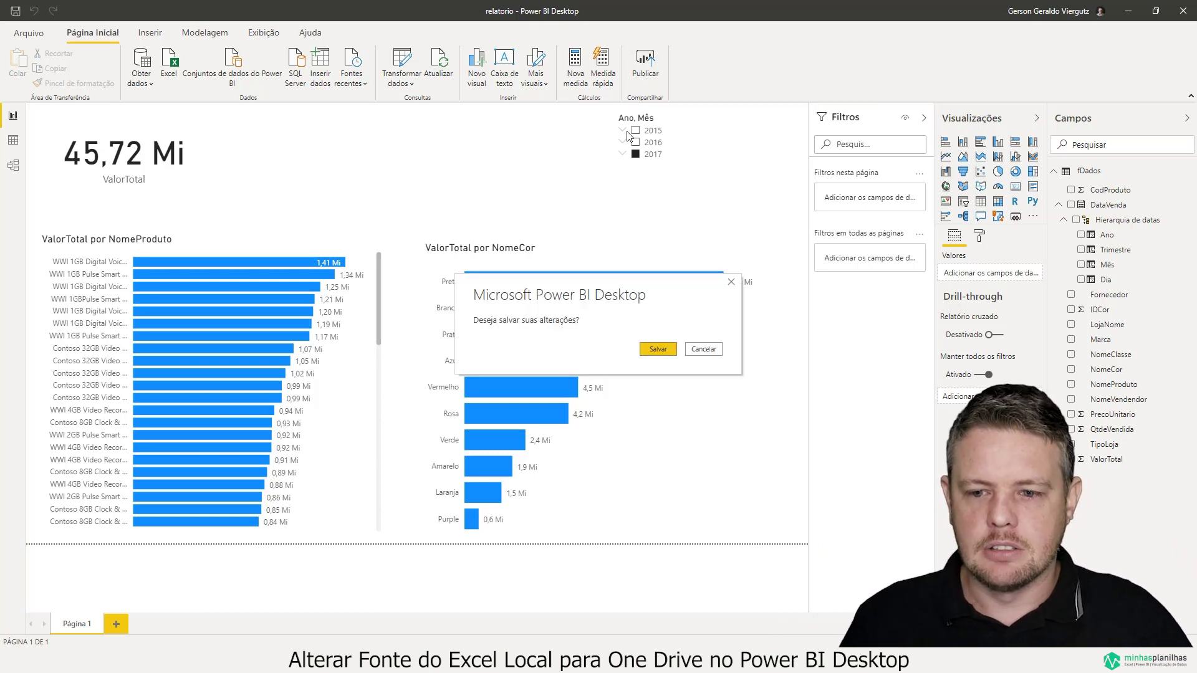
pyautogui.click(652, 346)
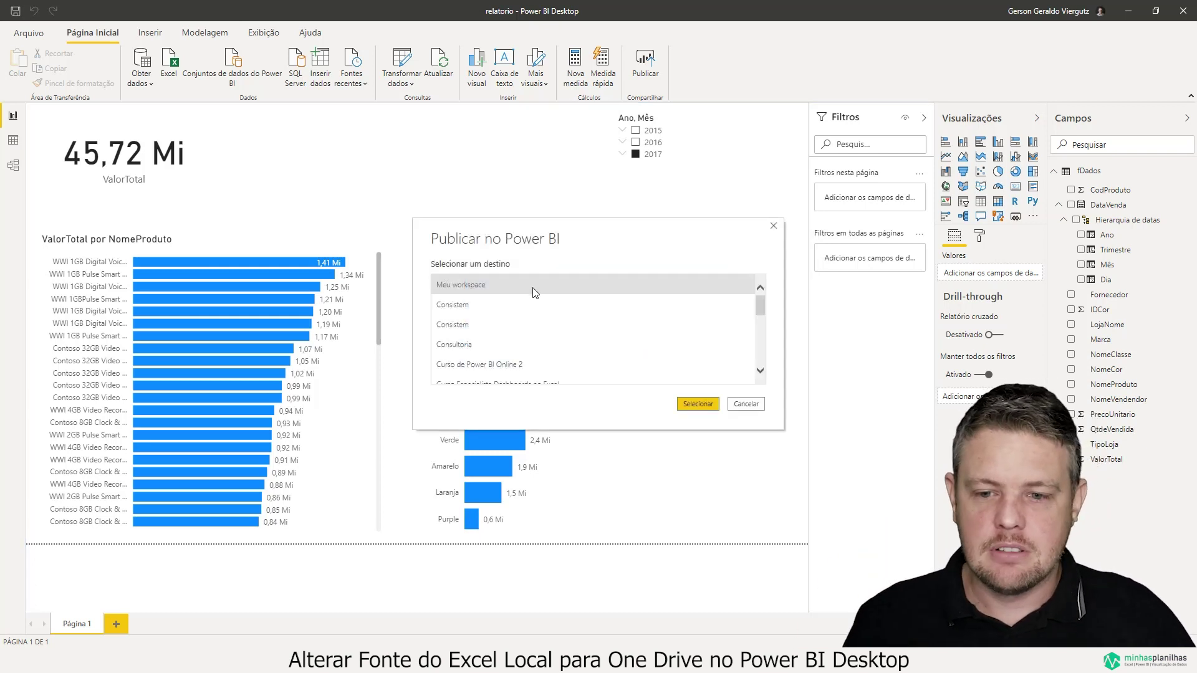
pyautogui.scroll(-1, 498, 312)
pyautogui.click(525, 369)
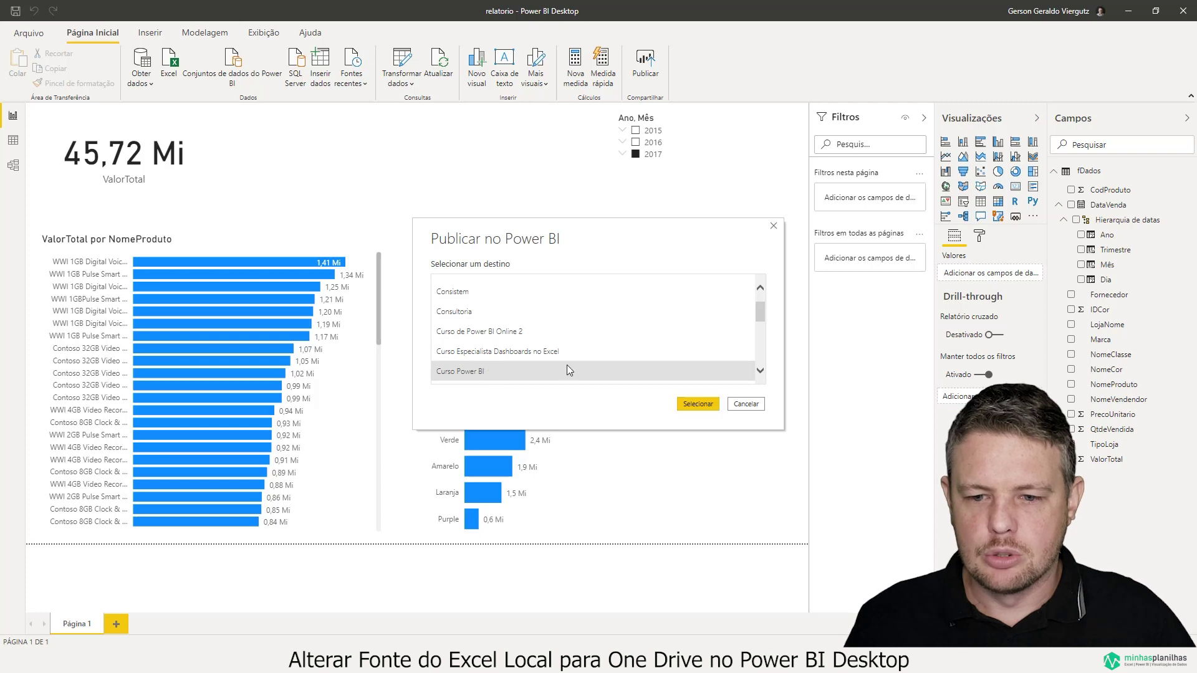
pyautogui.click(716, 406)
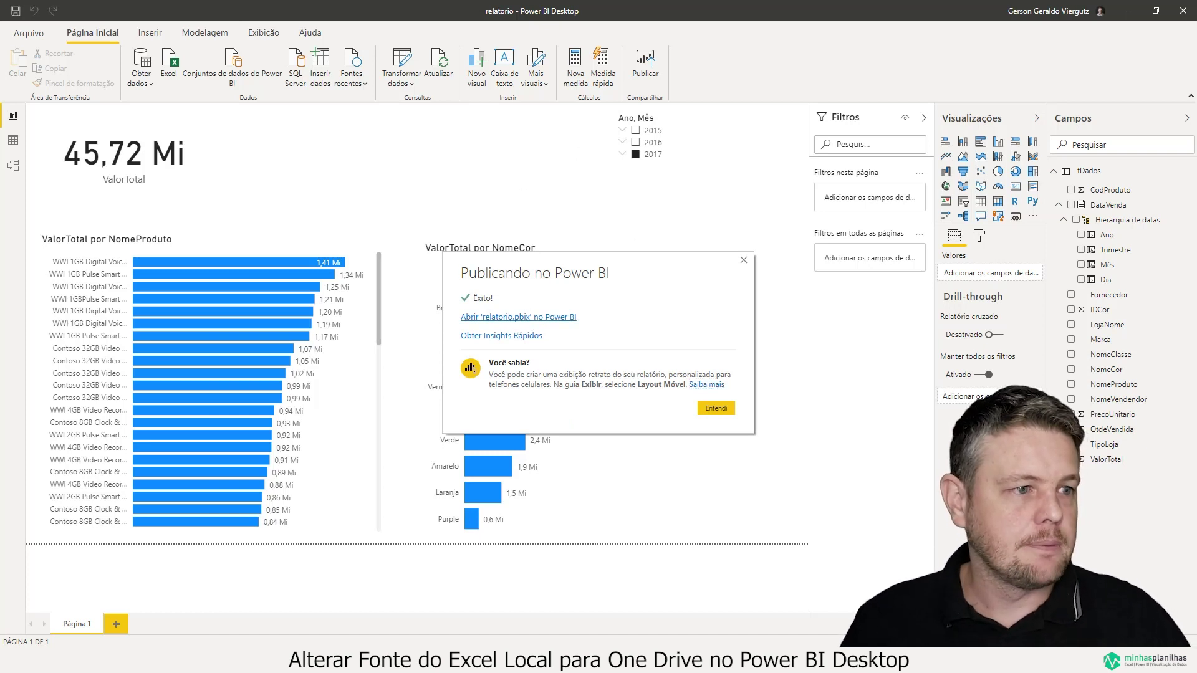
pyautogui.click(518, 317)
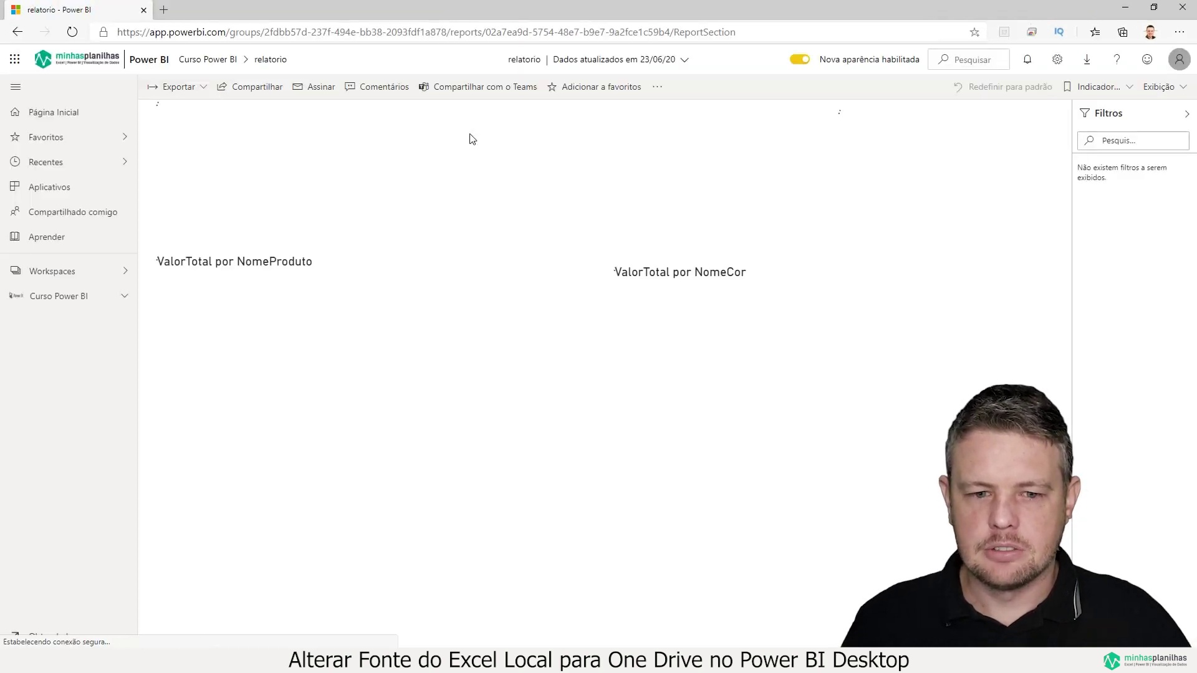
pyautogui.moveTo(279, 204)
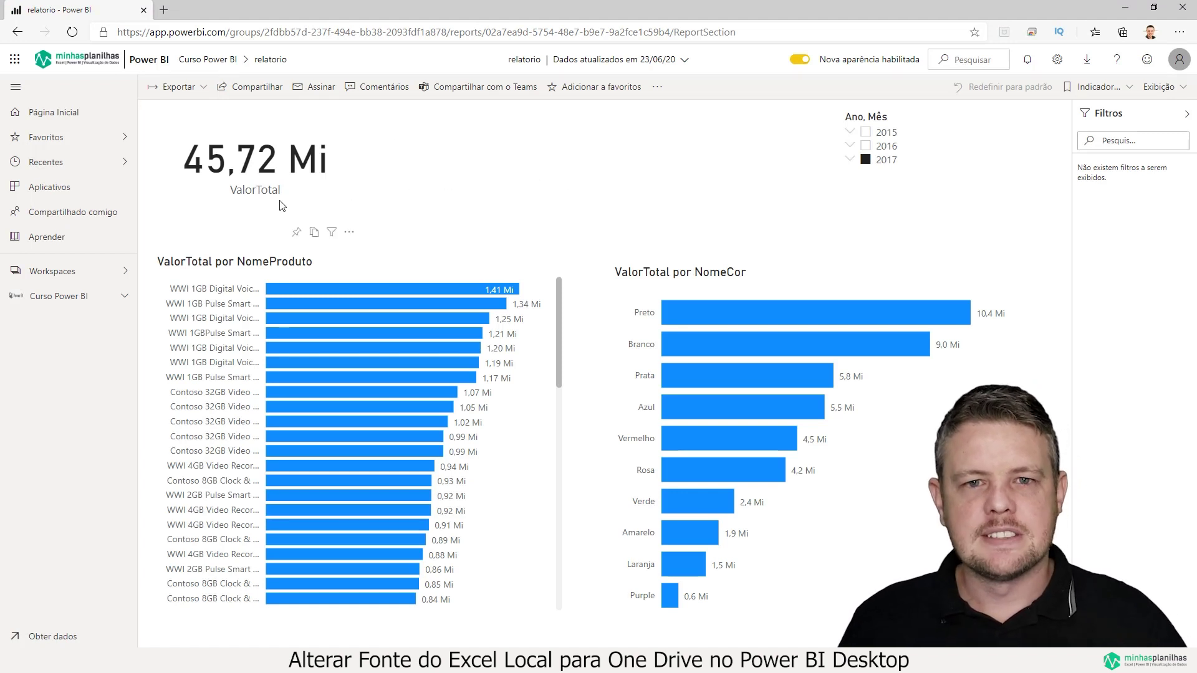
# Show the Curso Power BI workspace's datasets and dataflows list, scrolled down to the relatorio dataset
pyautogui.click(87, 301)
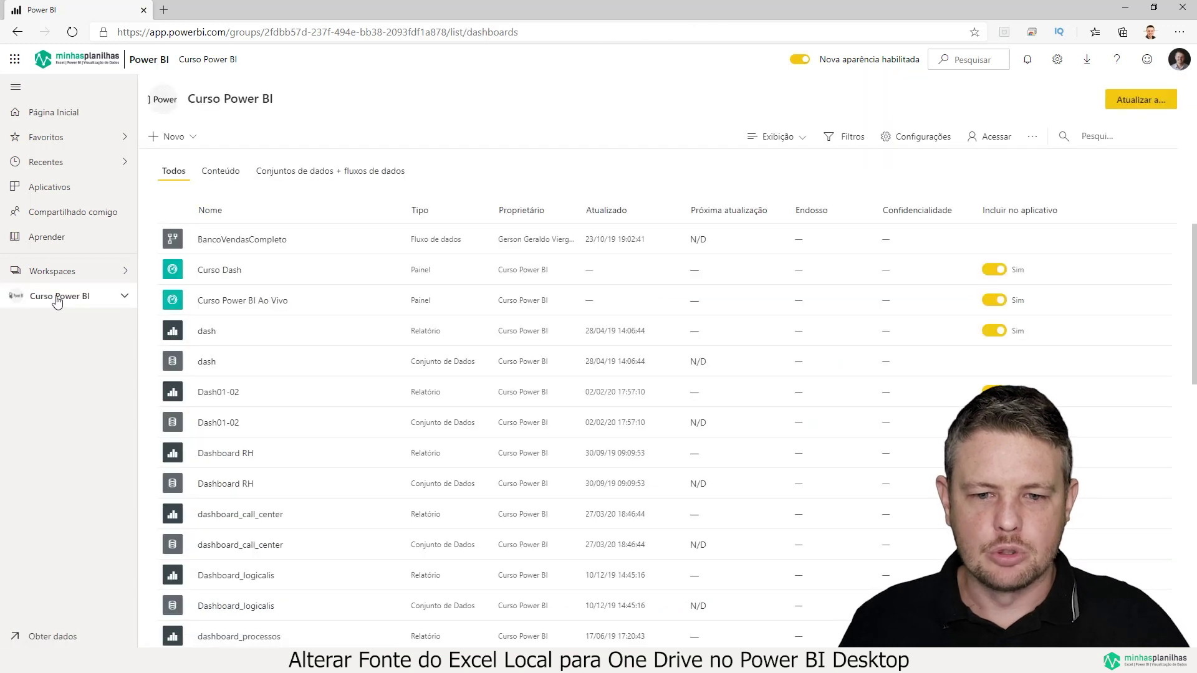
pyautogui.click(306, 176)
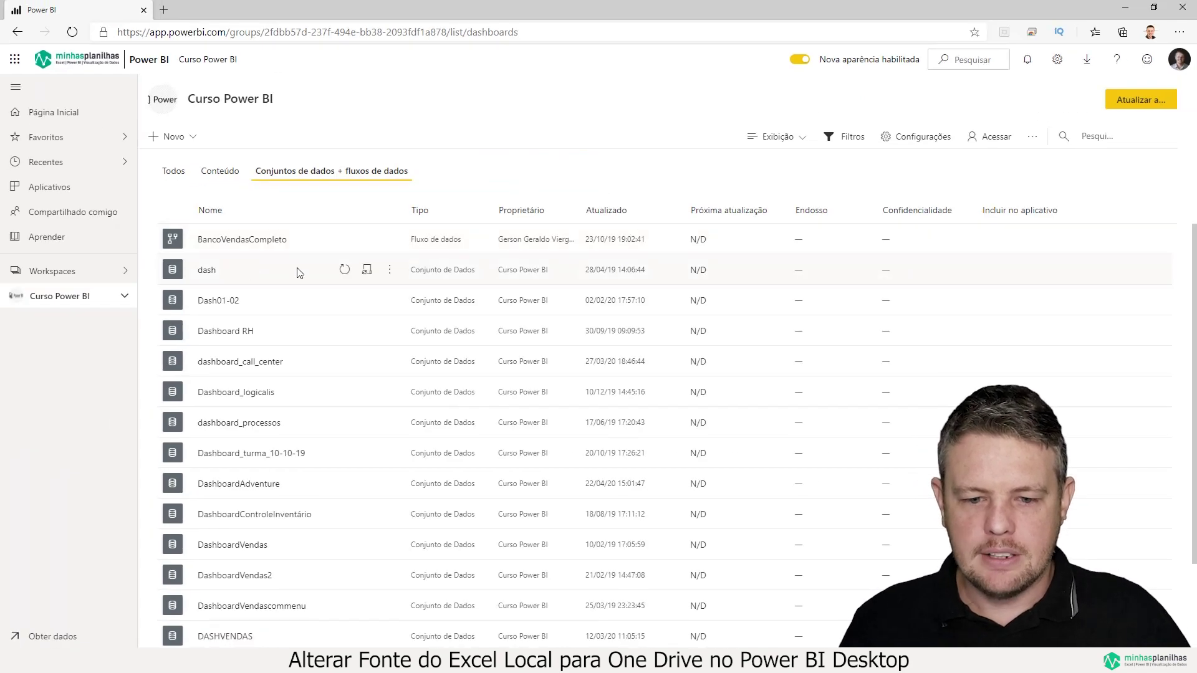
pyautogui.scroll(-3, 297, 273)
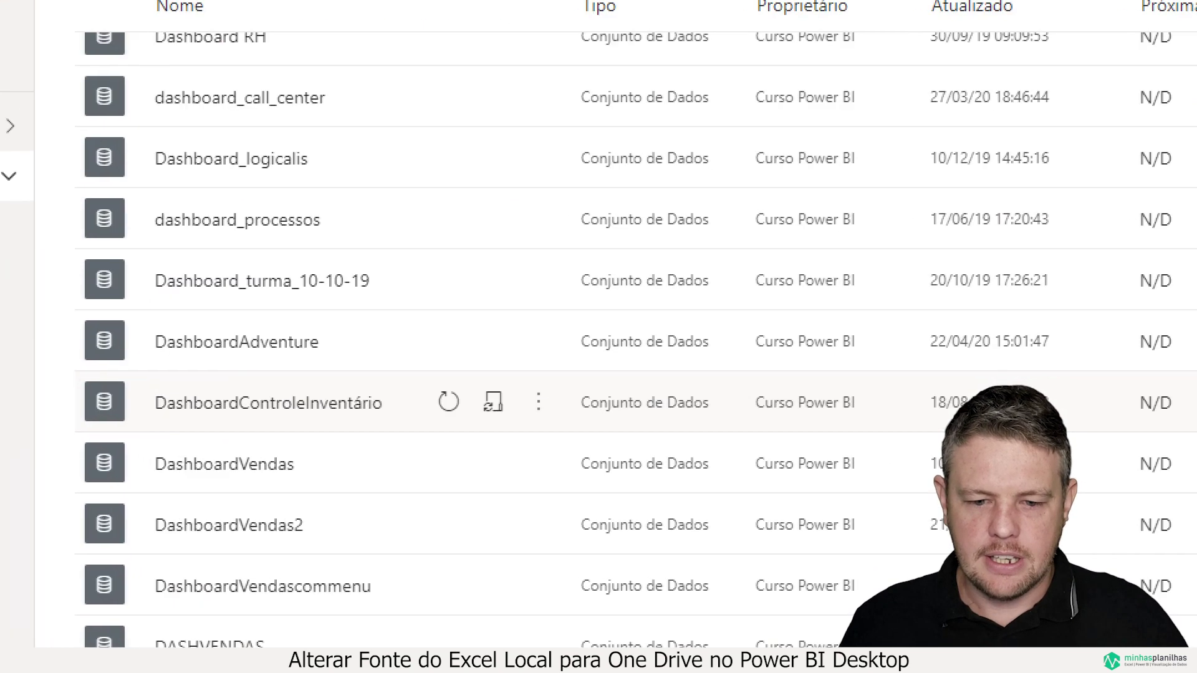
pyautogui.scroll(-2, 599, 324)
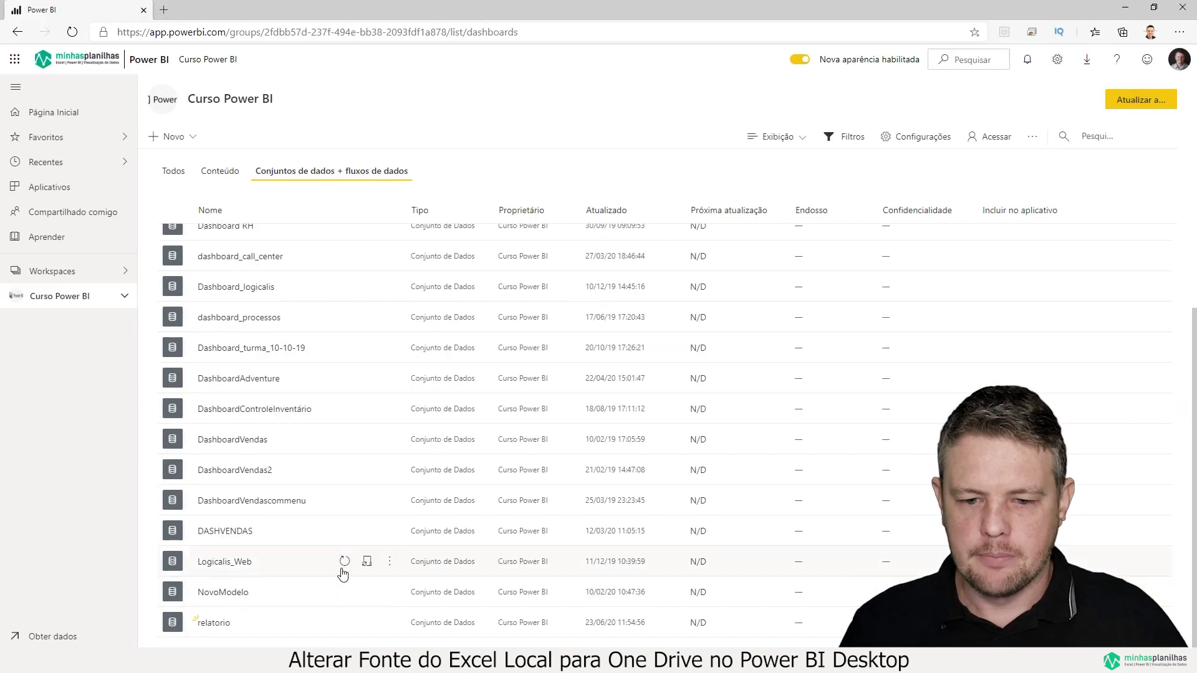
pyautogui.moveTo(367, 623)
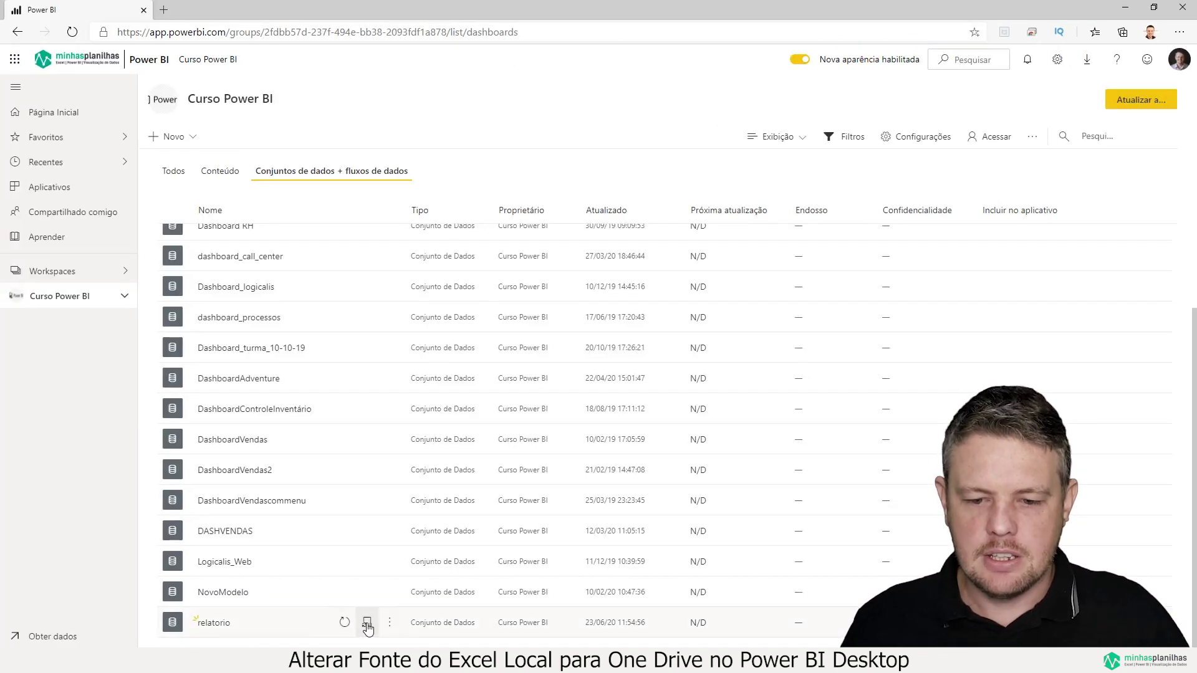
# Set relatorio's web source credentials to OAuth2 with Organizational privacy, signing in with the work account
pyautogui.click(368, 623)
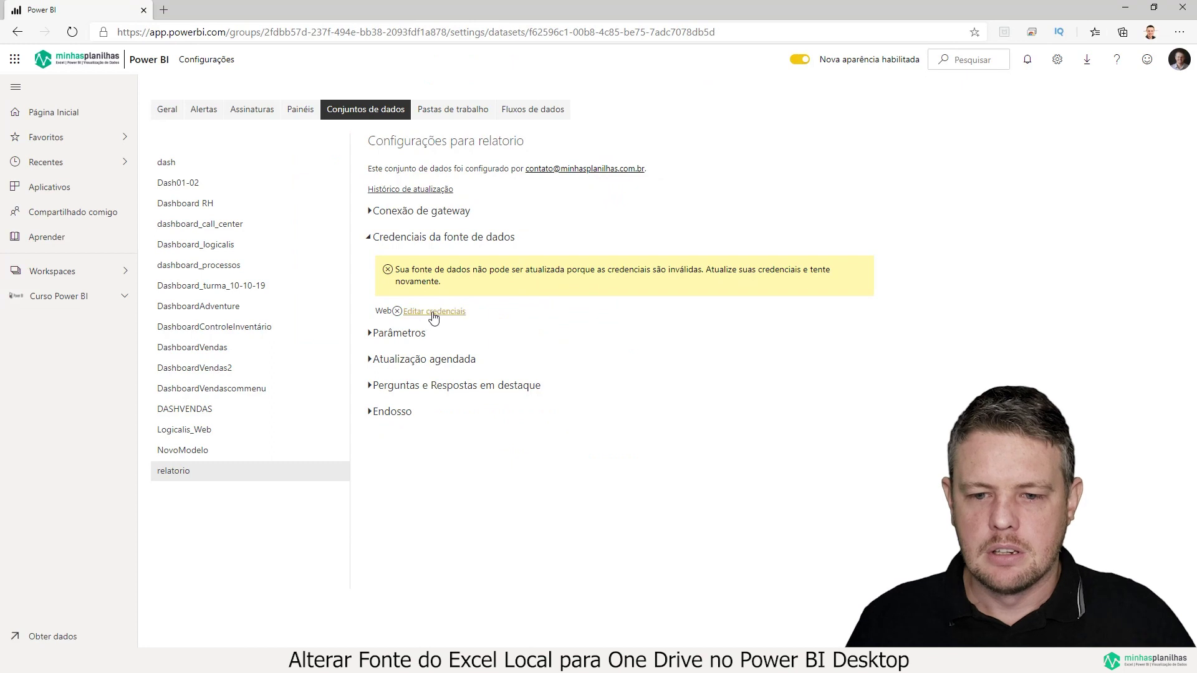
pyautogui.click(433, 311)
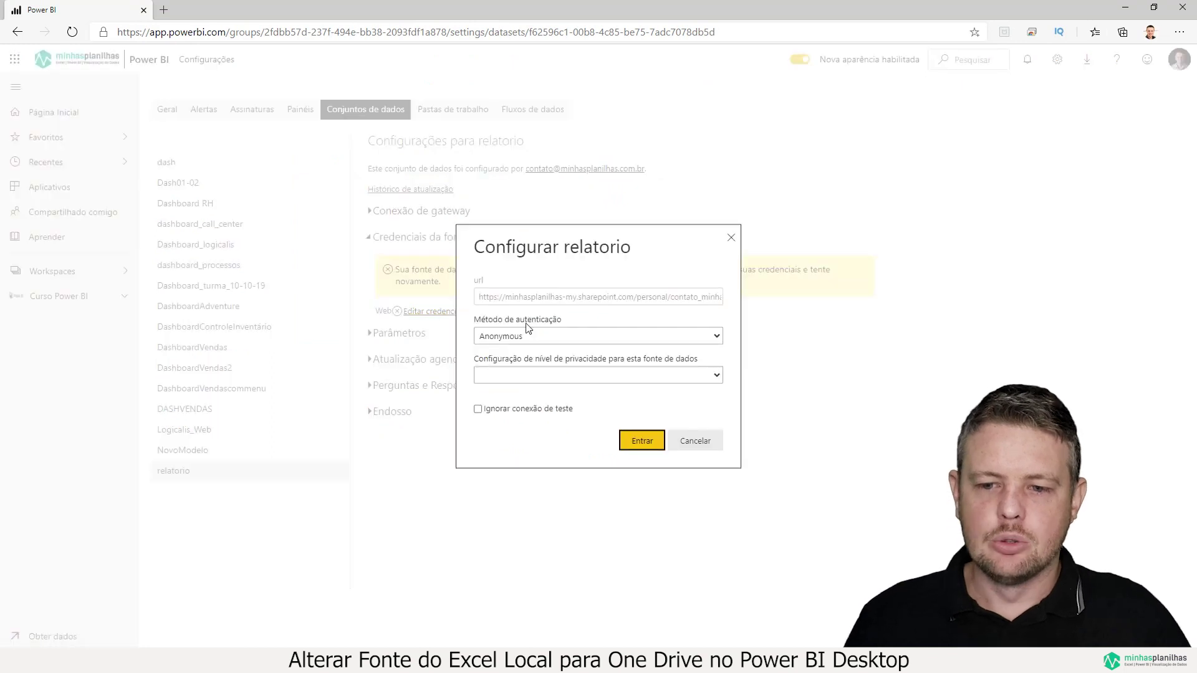
pyautogui.click(516, 336)
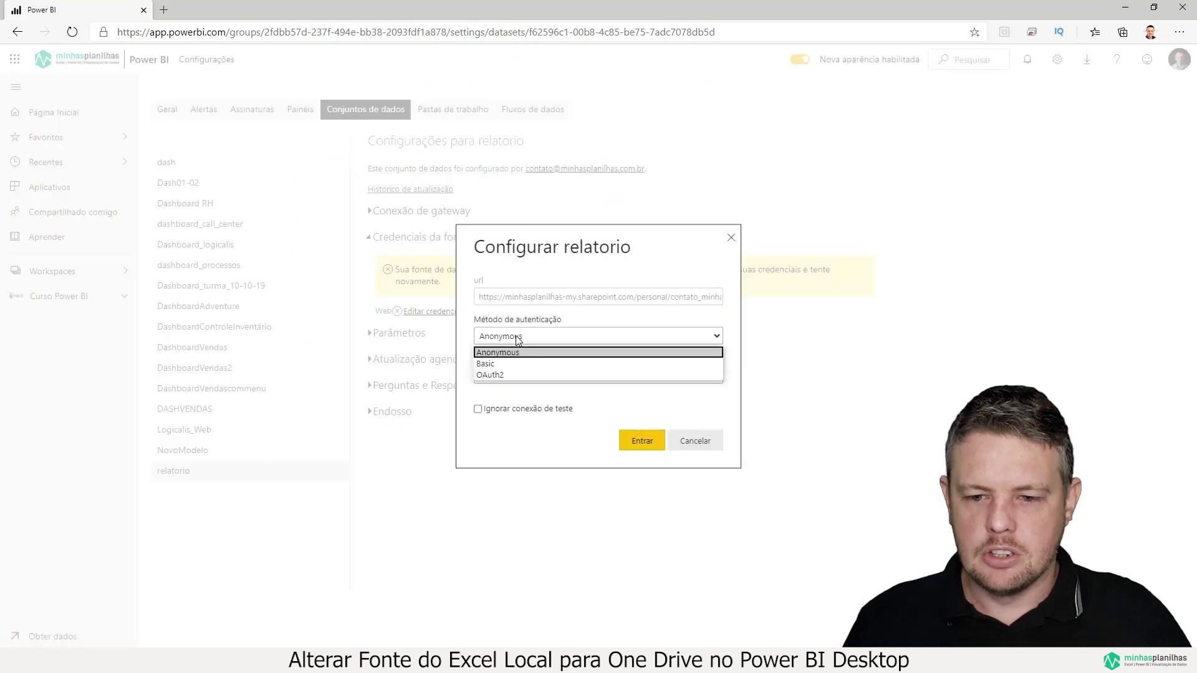
pyautogui.click(503, 374)
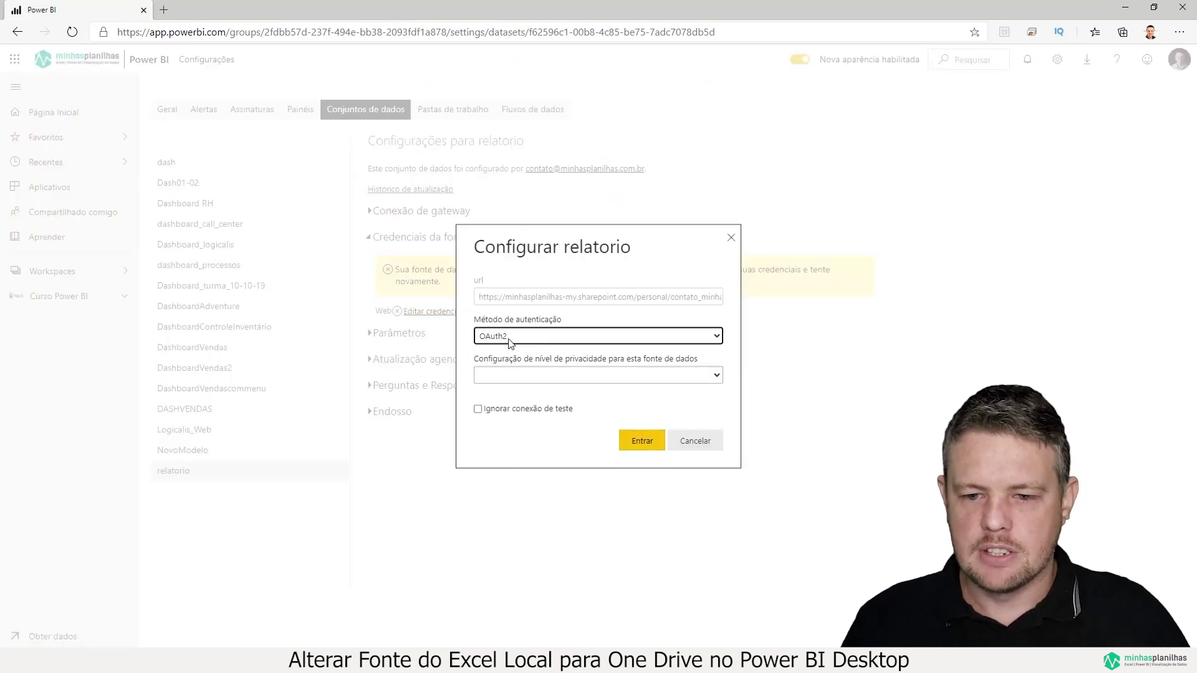
pyautogui.click(516, 374)
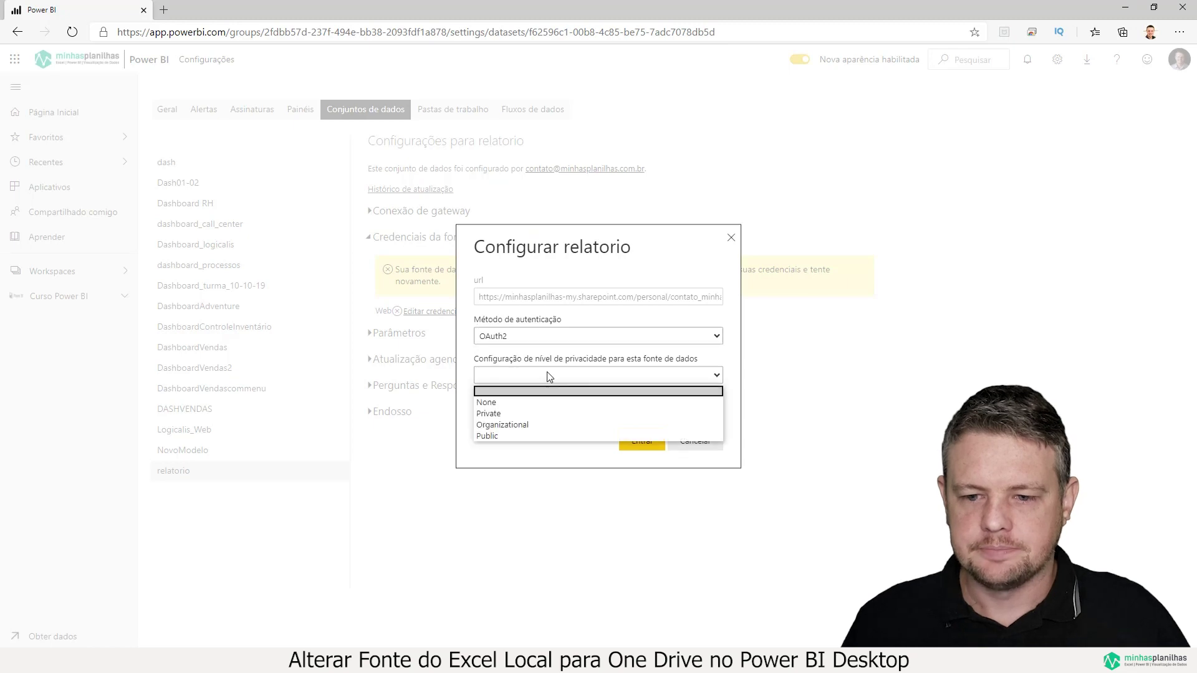
pyautogui.click(529, 422)
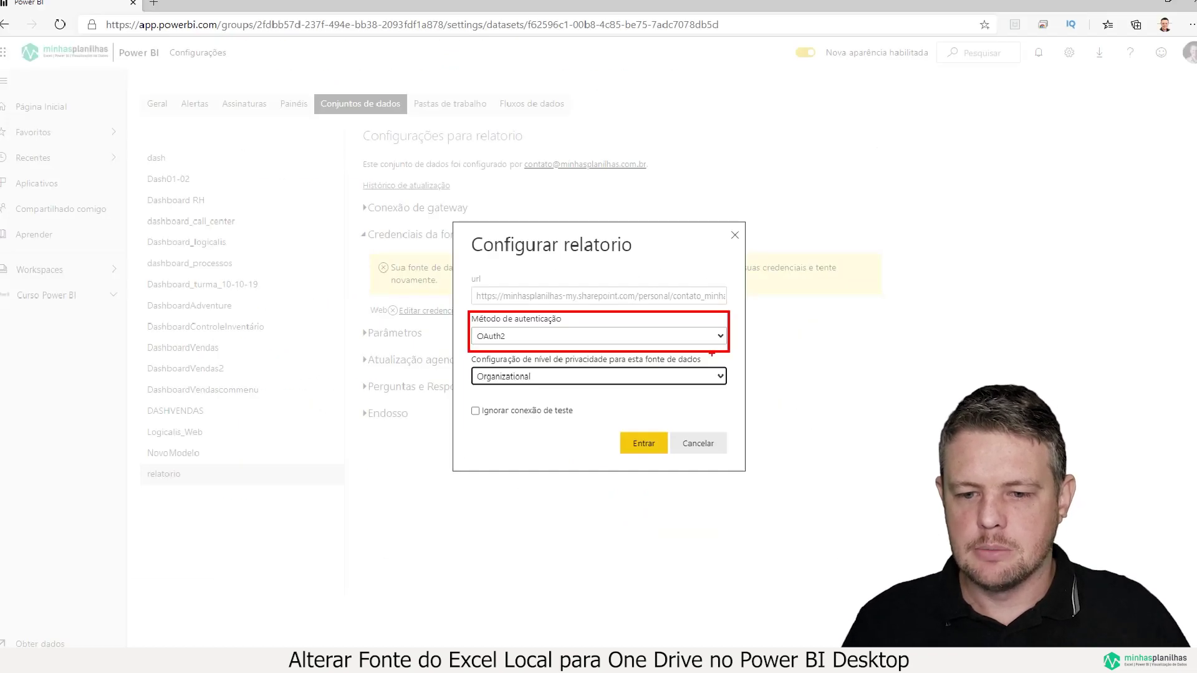
pyautogui.click(637, 439)
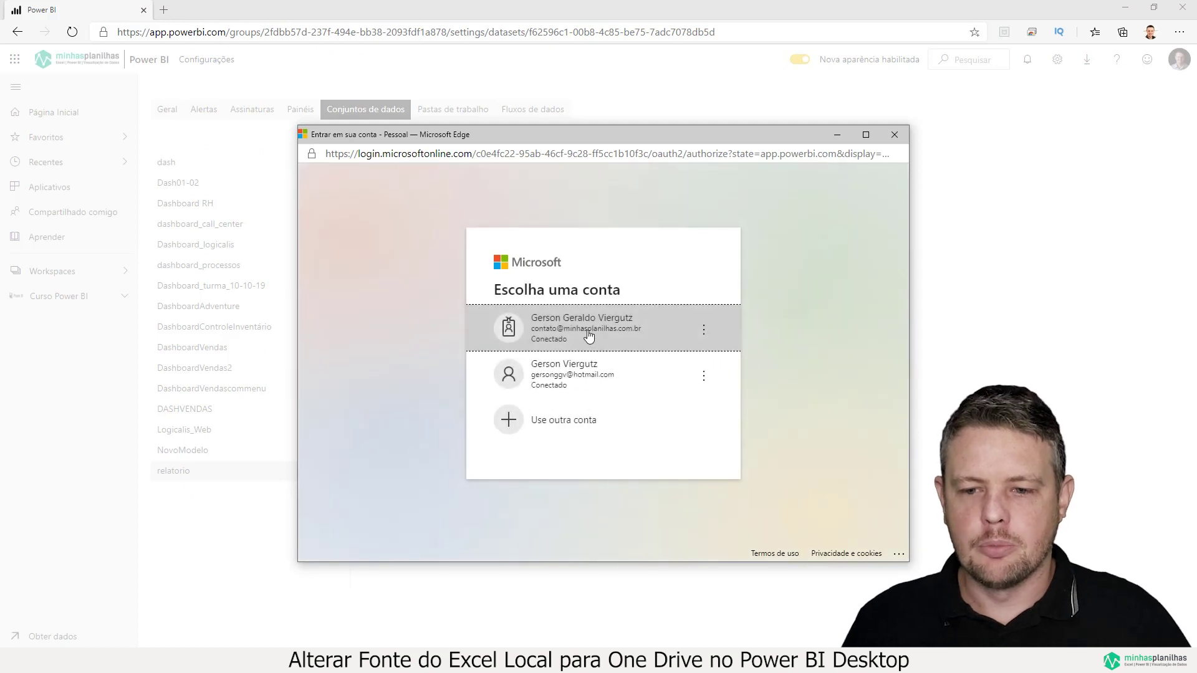
pyautogui.click(580, 337)
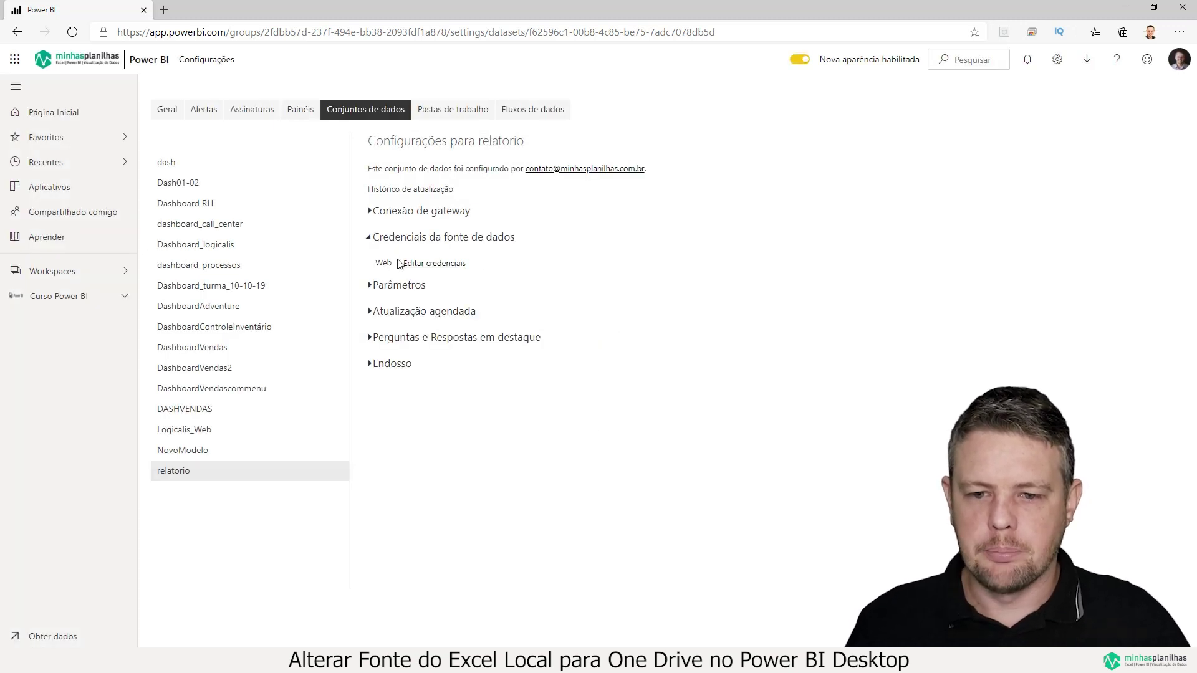
pyautogui.click(369, 314)
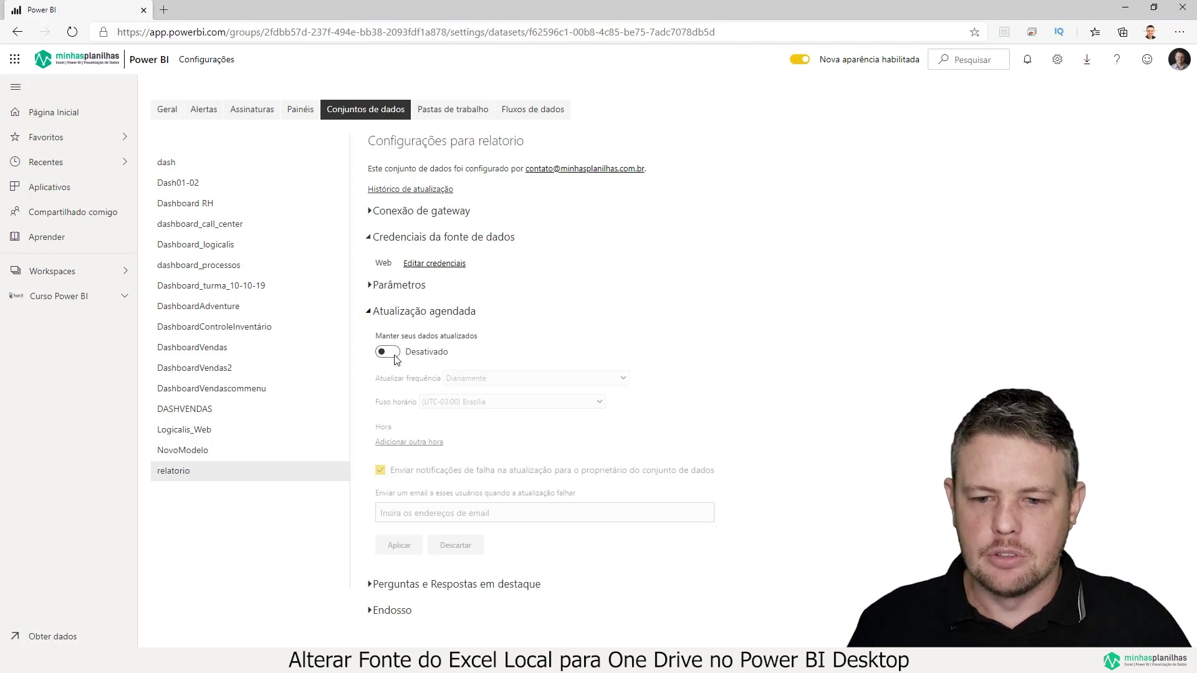
# Turn on scheduled refresh for relatorio and add a 6:00 AM refresh time
pyautogui.click(392, 352)
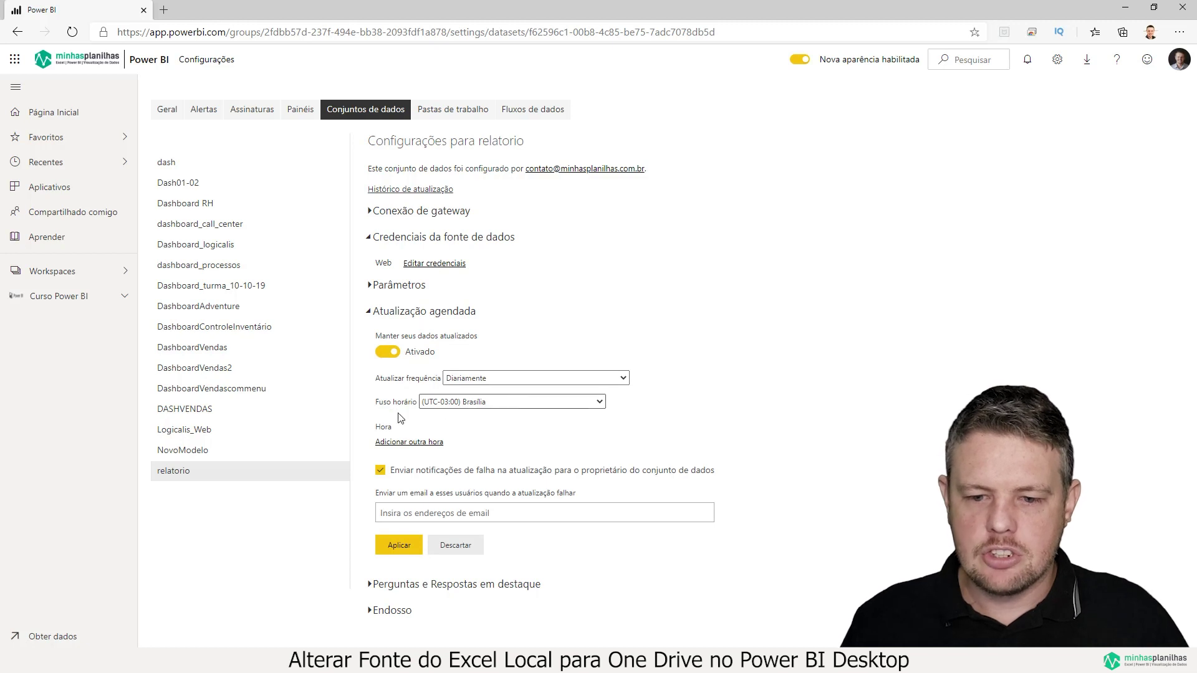
pyautogui.click(414, 443)
pyautogui.click(390, 444)
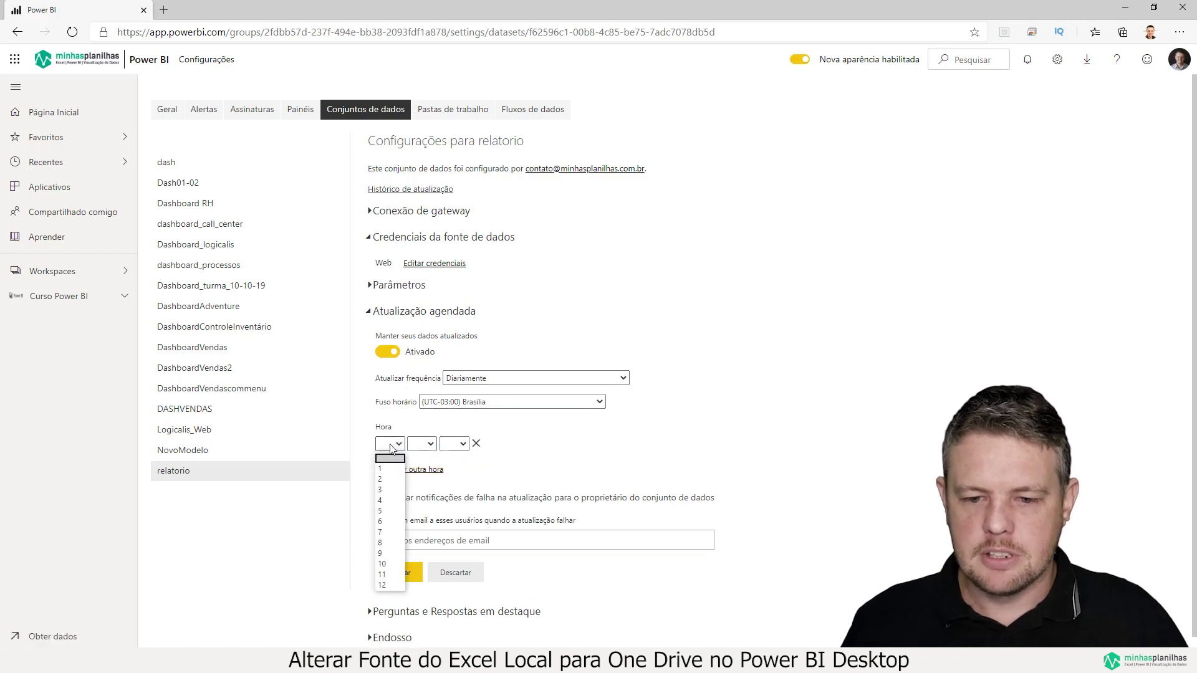
pyautogui.click(382, 521)
pyautogui.click(422, 444)
pyautogui.click(421, 463)
pyautogui.click(454, 444)
pyautogui.click(458, 462)
pyautogui.click(658, 450)
pyautogui.scroll(-1, 747, 429)
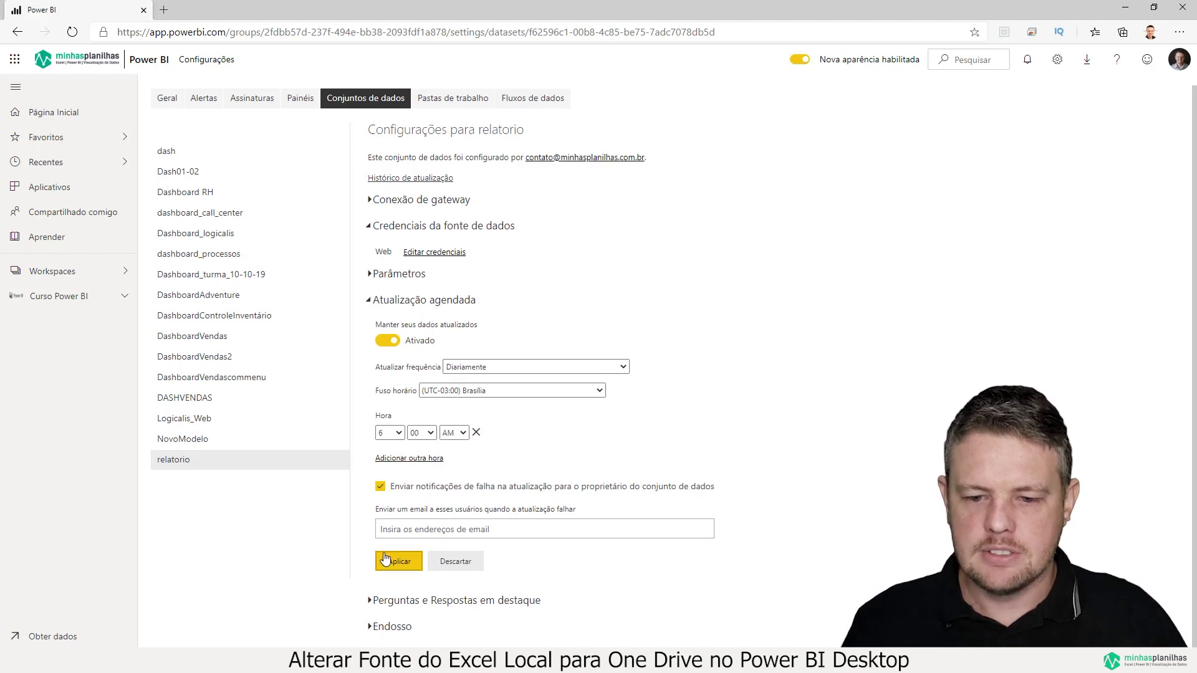
# Add a second scheduled refresh time of 11:00 AM
pyautogui.click(409, 458)
pyautogui.click(390, 460)
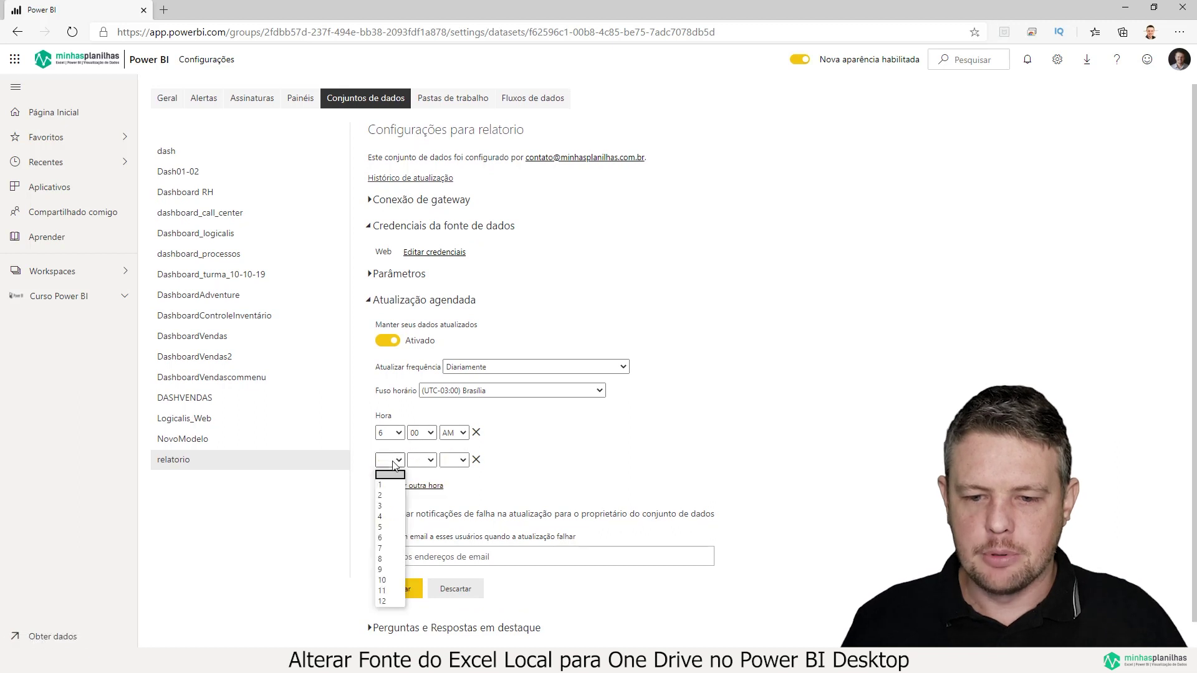
pyautogui.click(382, 591)
pyautogui.click(425, 461)
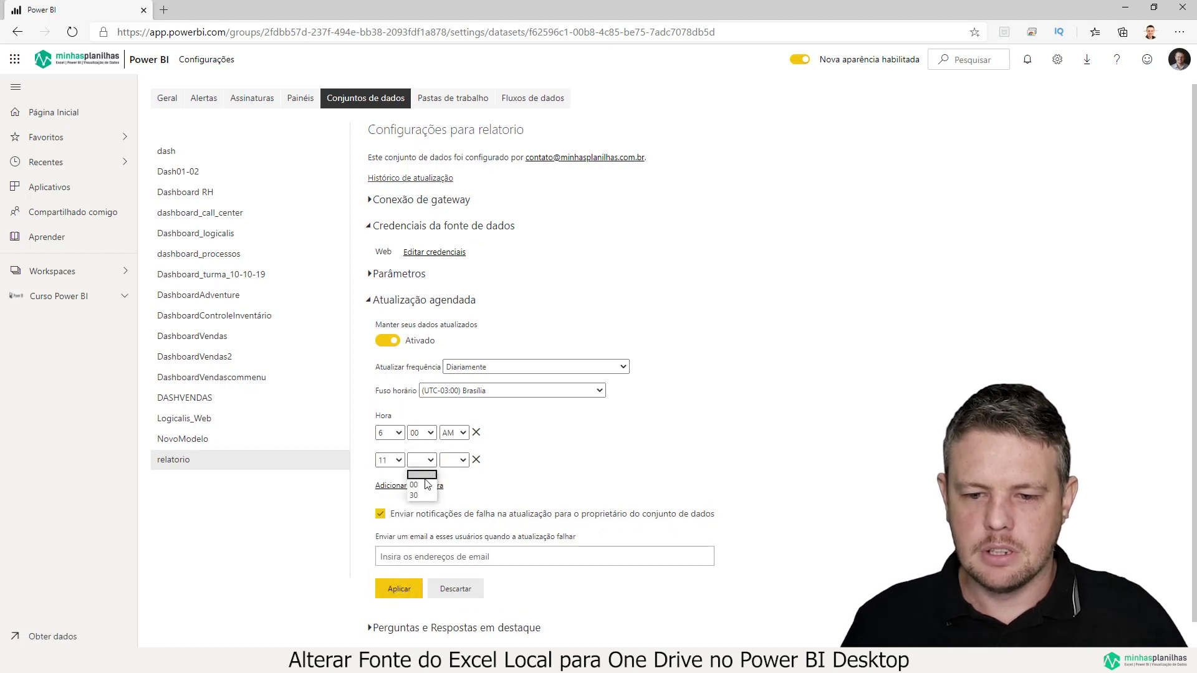
pyautogui.click(424, 485)
pyautogui.click(453, 460)
pyautogui.click(453, 485)
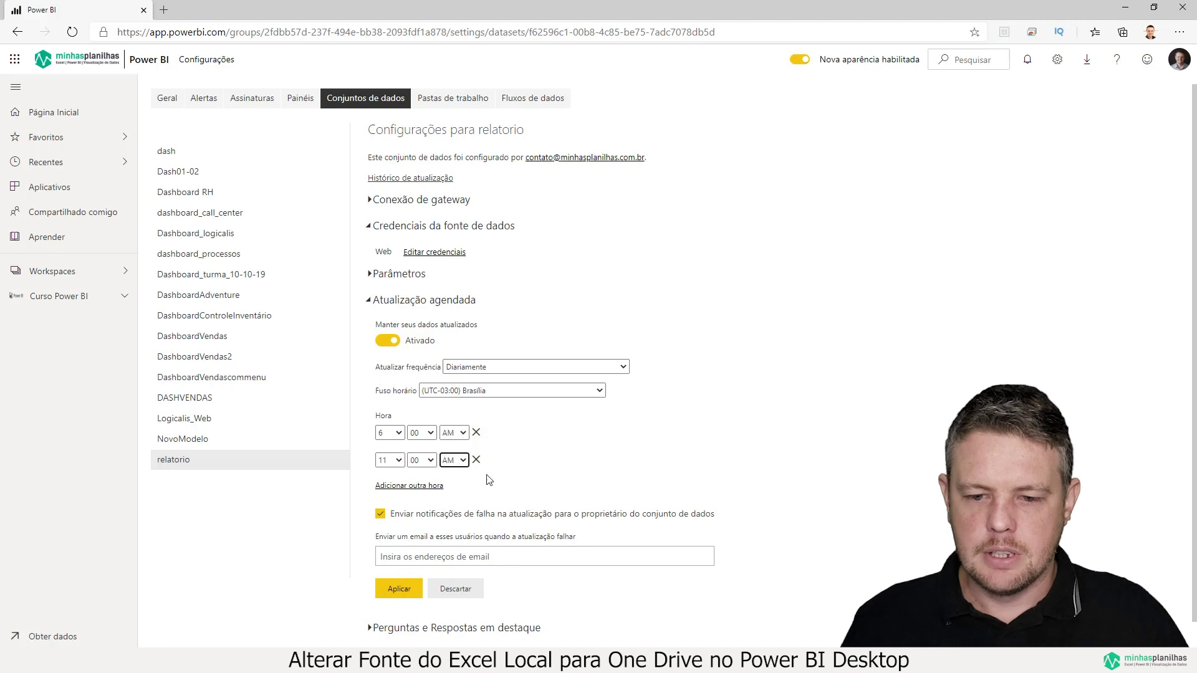
# Add a 6:00 PM refresh time, apply the schedule, and return to the Curso Power BI workspace
pyautogui.click(409, 485)
pyautogui.click(390, 488)
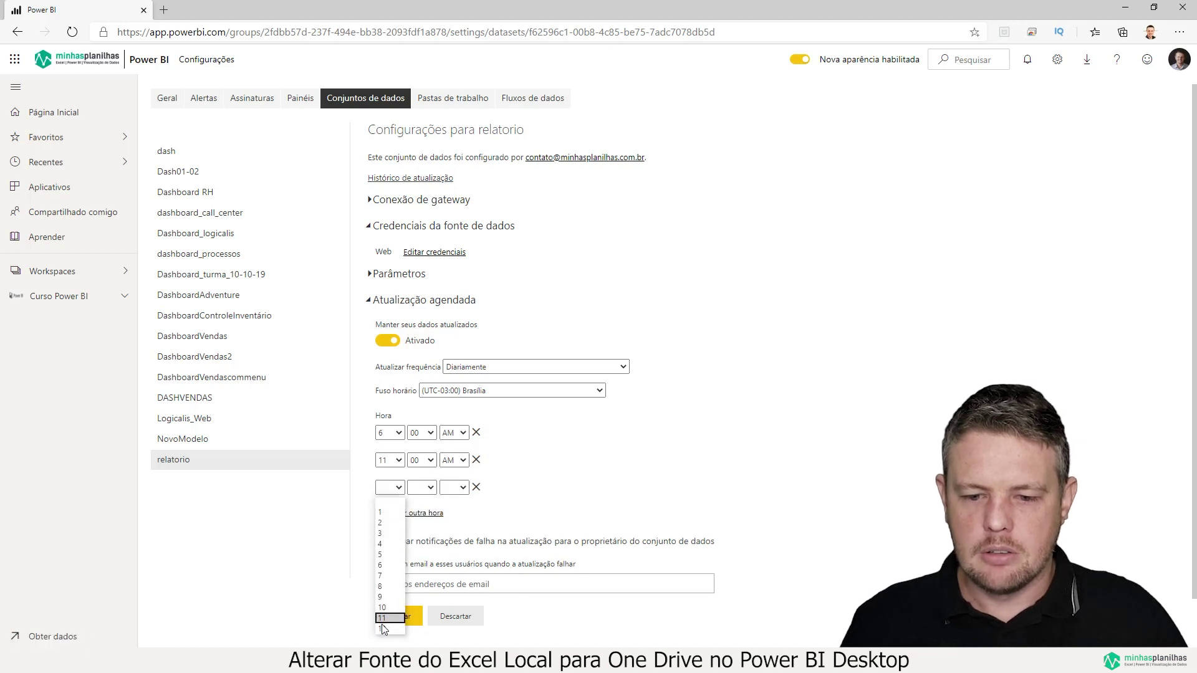
pyautogui.click(387, 565)
pyautogui.click(421, 487)
pyautogui.click(418, 512)
pyautogui.click(454, 487)
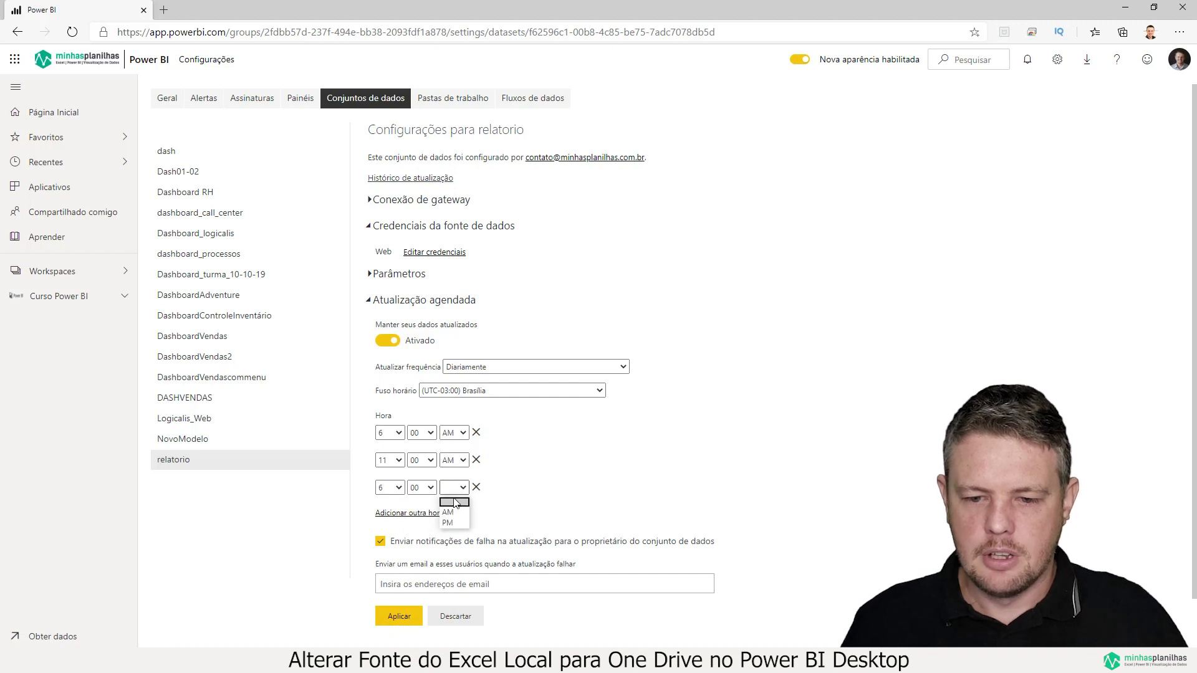
pyautogui.click(454, 522)
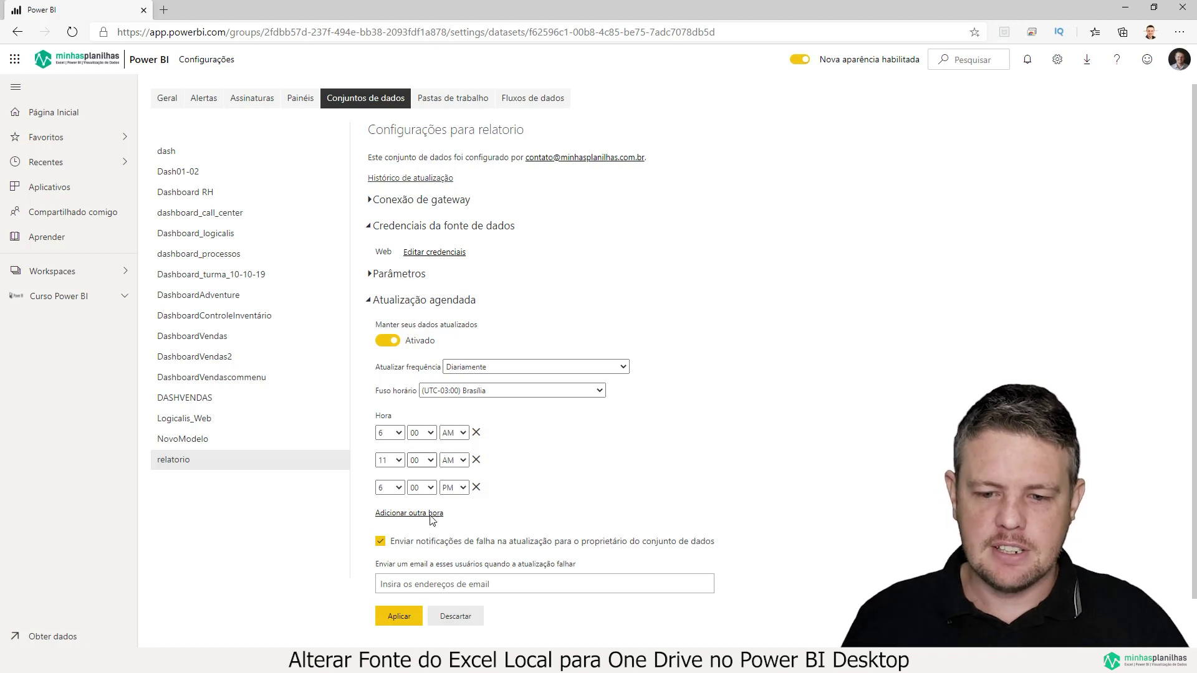
pyautogui.click(399, 616)
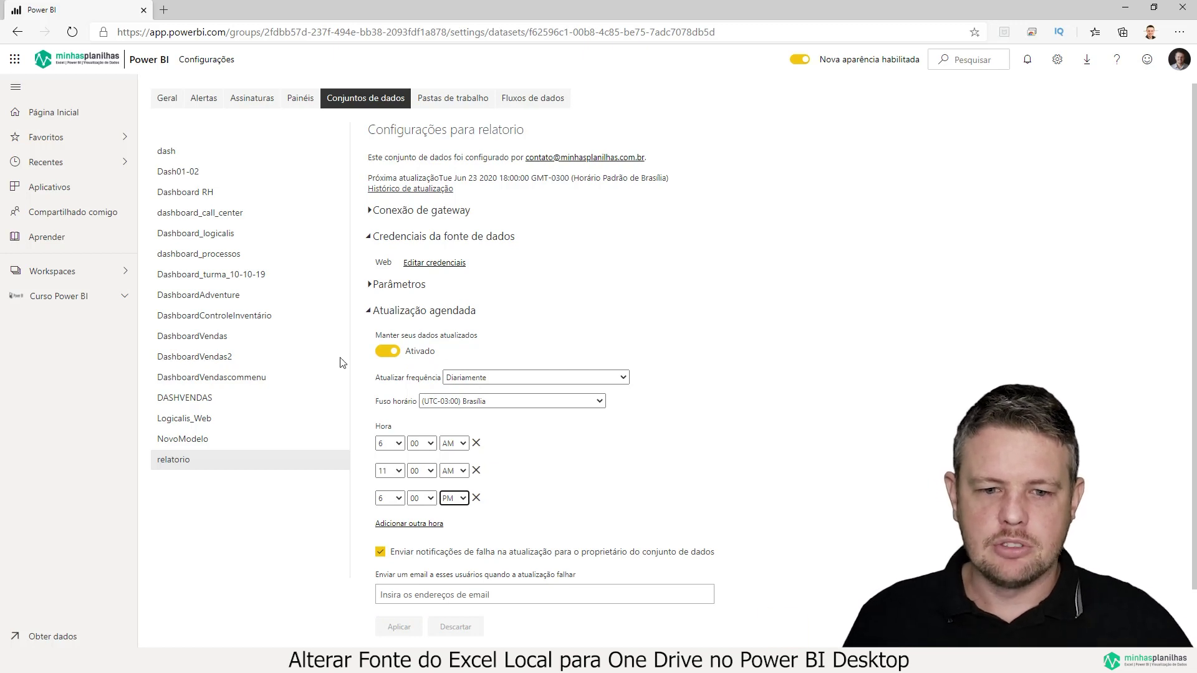
pyautogui.click(62, 296)
# Refresh the relatorio dataset on demand, then switch to the workspace's reports and dashboards list
pyautogui.scroll(-2, 280, 410)
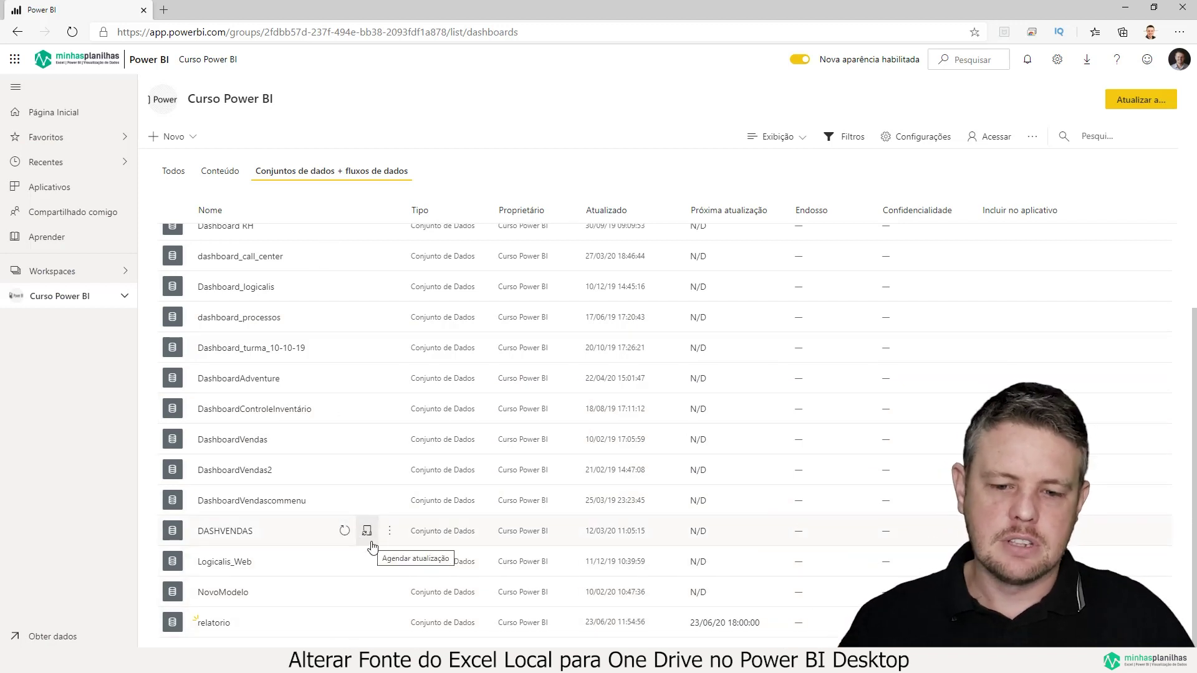
pyautogui.moveTo(367, 623)
pyautogui.moveTo(280, 622)
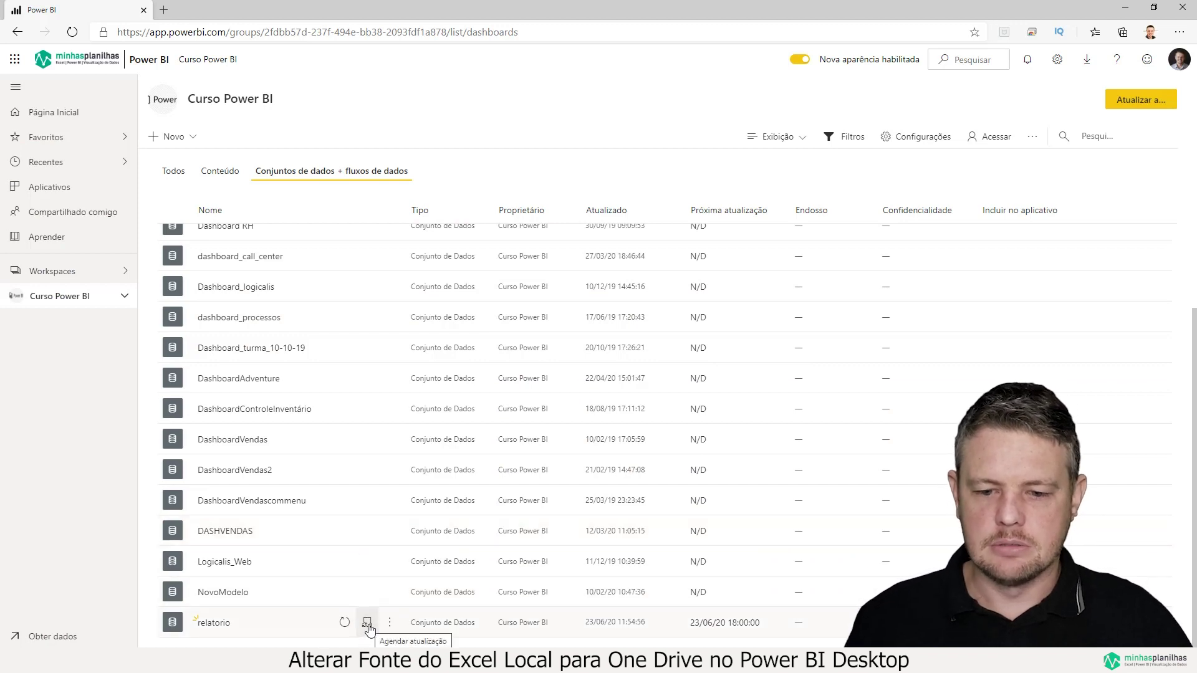
pyautogui.click(346, 623)
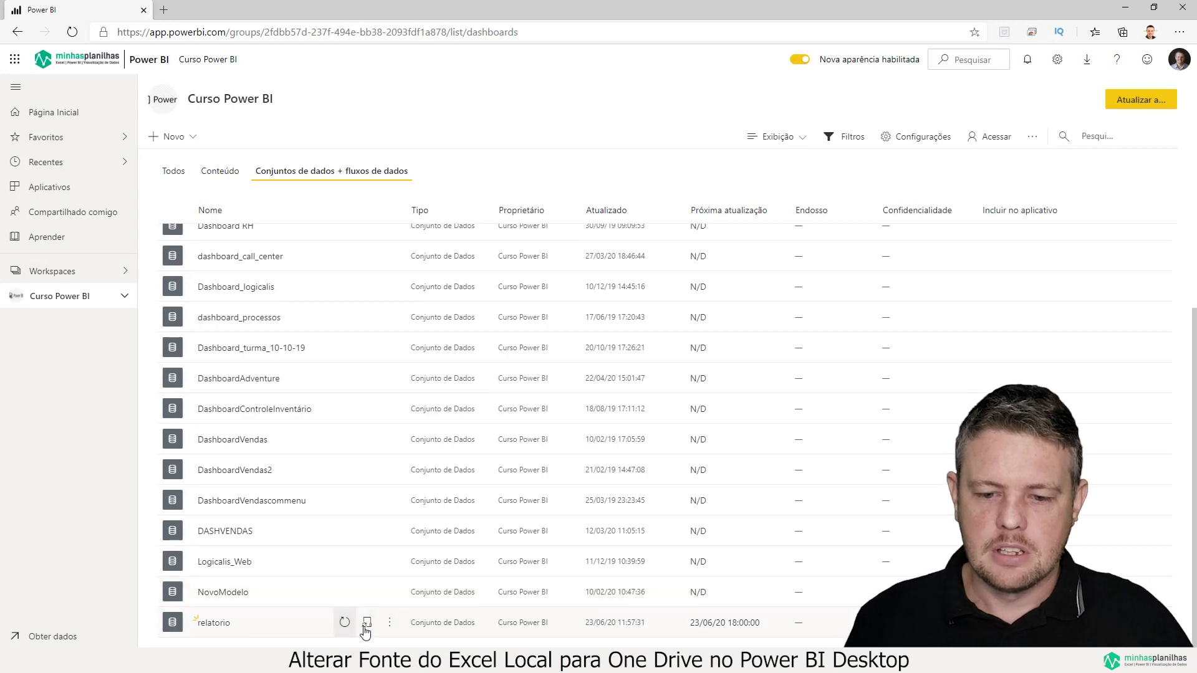
pyautogui.click(229, 177)
# Open the relatorio report from the workspace Content list to check the refreshed data
pyautogui.scroll(-3, 302, 293)
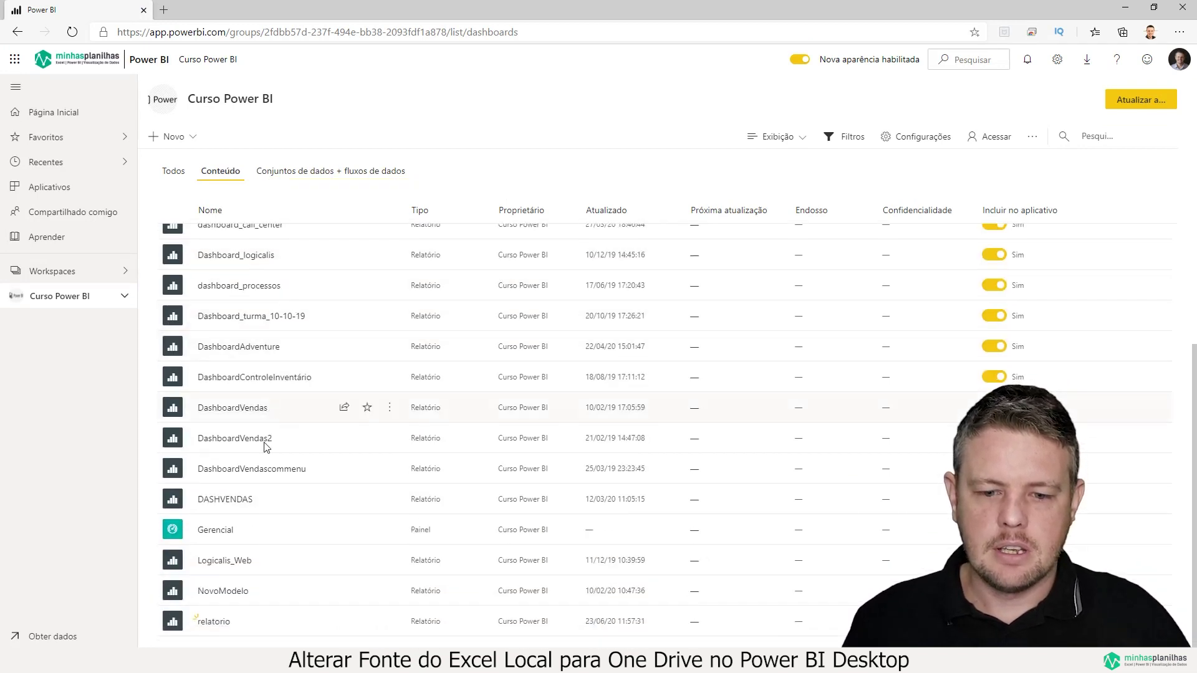
pyautogui.click(209, 622)
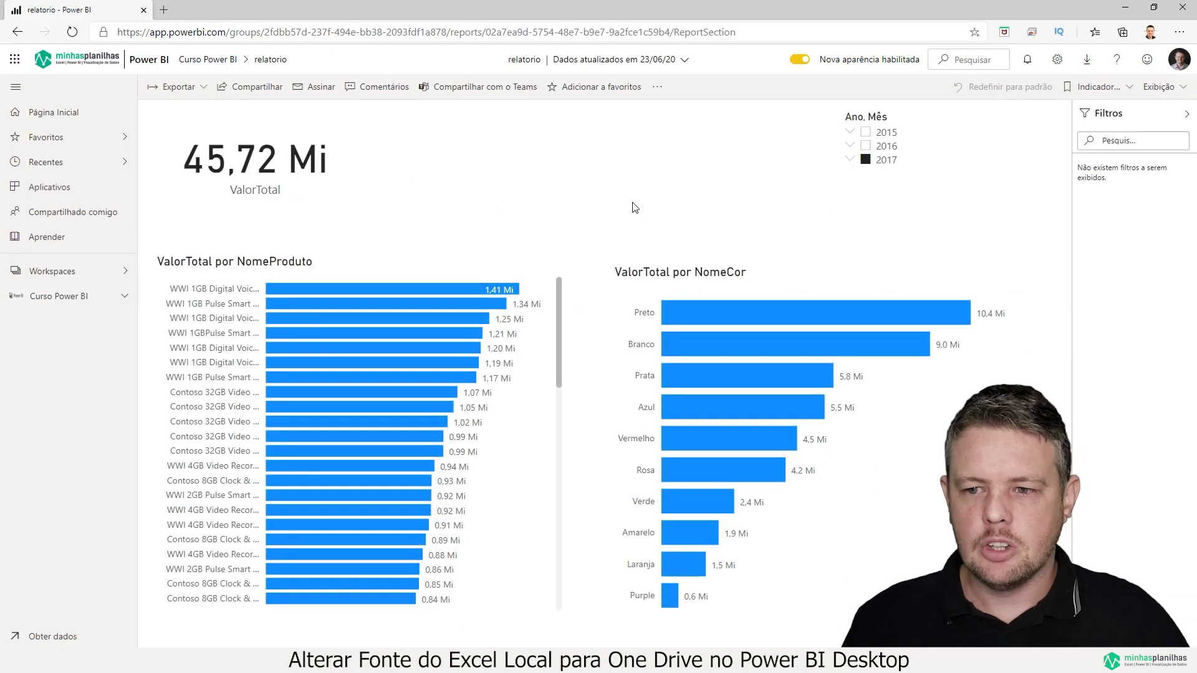